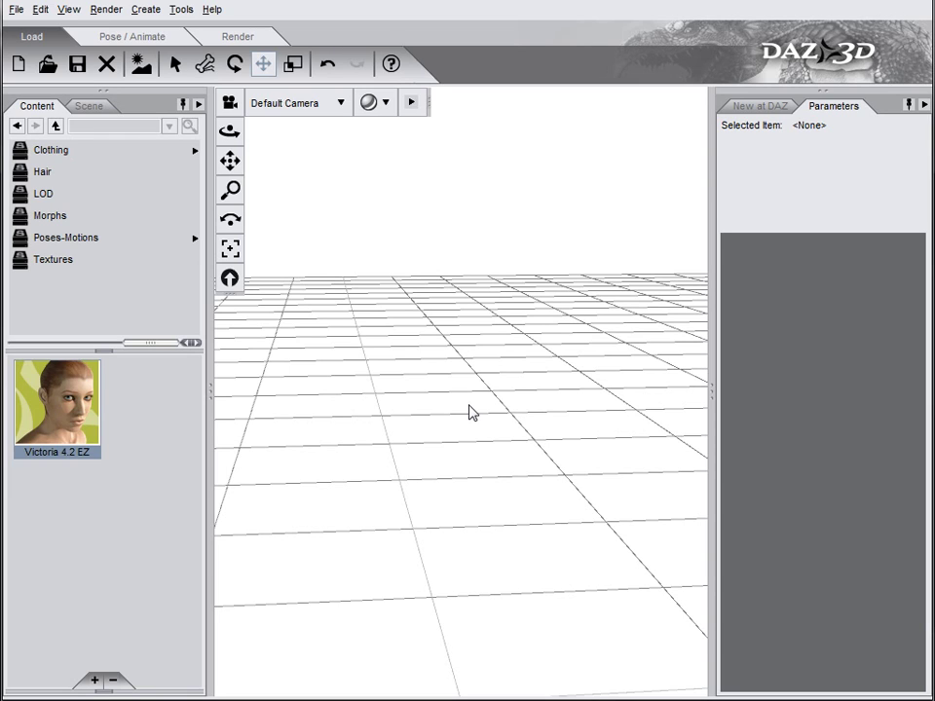
Step: Load the Victoria 4.2 EZ figure from the Content pane and orbit the camera slightly around her
double_click(60, 405)
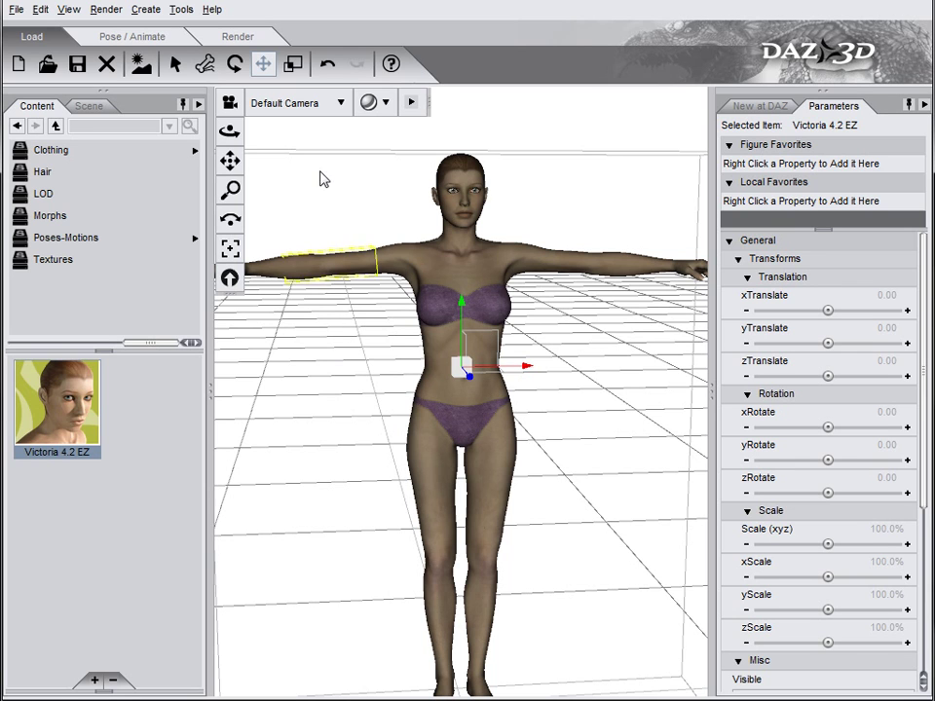
left_click_drag(229, 130, 261, 135)
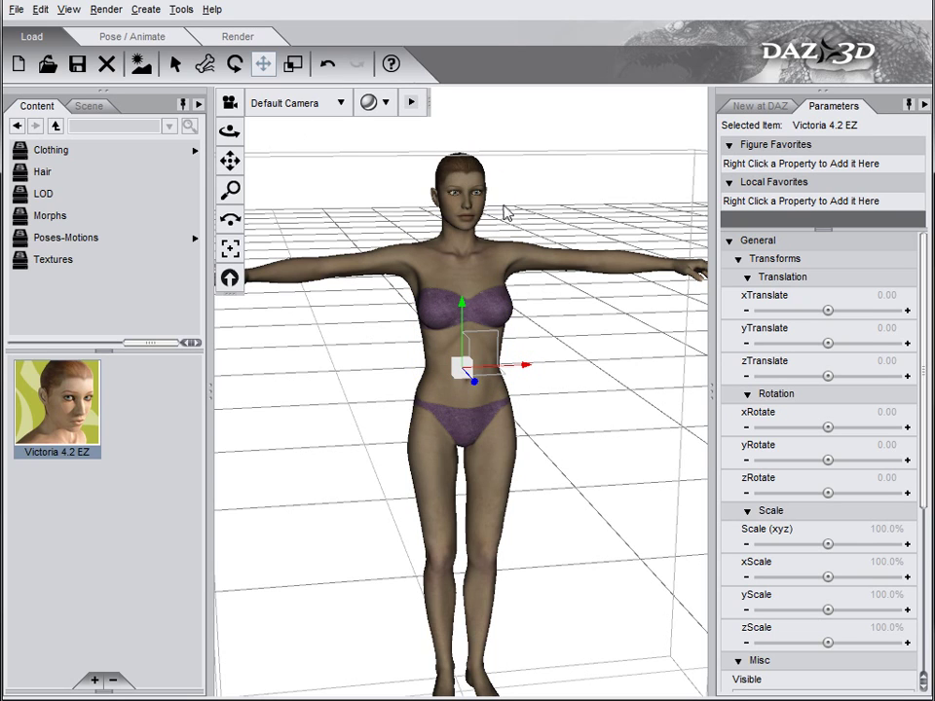
Step: Transfer the Victoria 4.2 EZ figure to Hexagon with File > Send to Hexagon
left_click(16, 10)
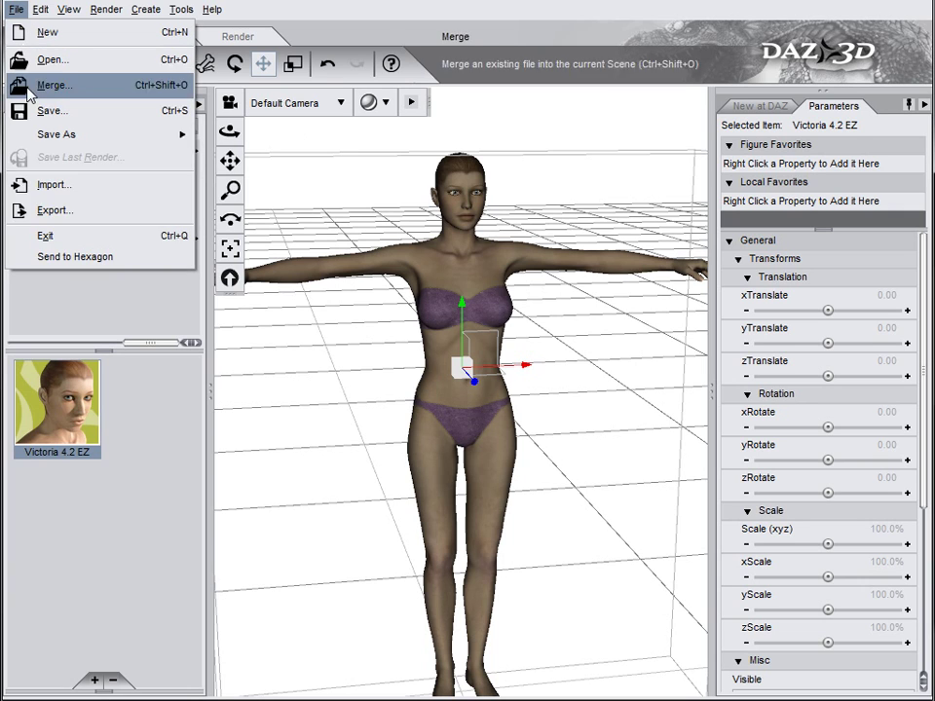
left_click(90, 259)
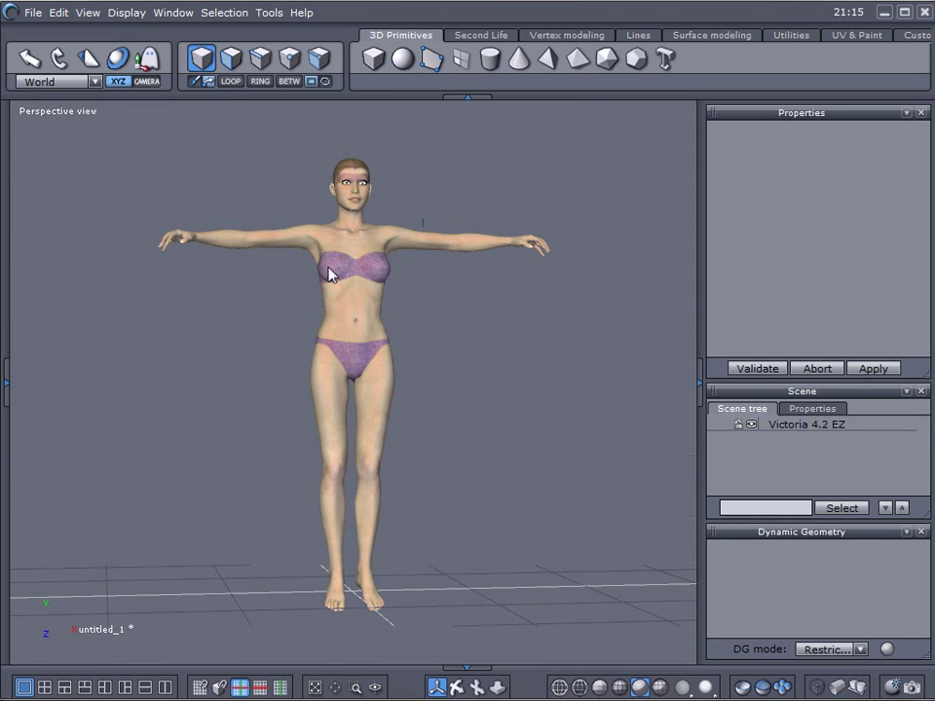
Step: Zoom onto Victoria's head and chest, select the figure, and orbit round to a frontal face view
middle_click_drag(294, 286, 351, 324)
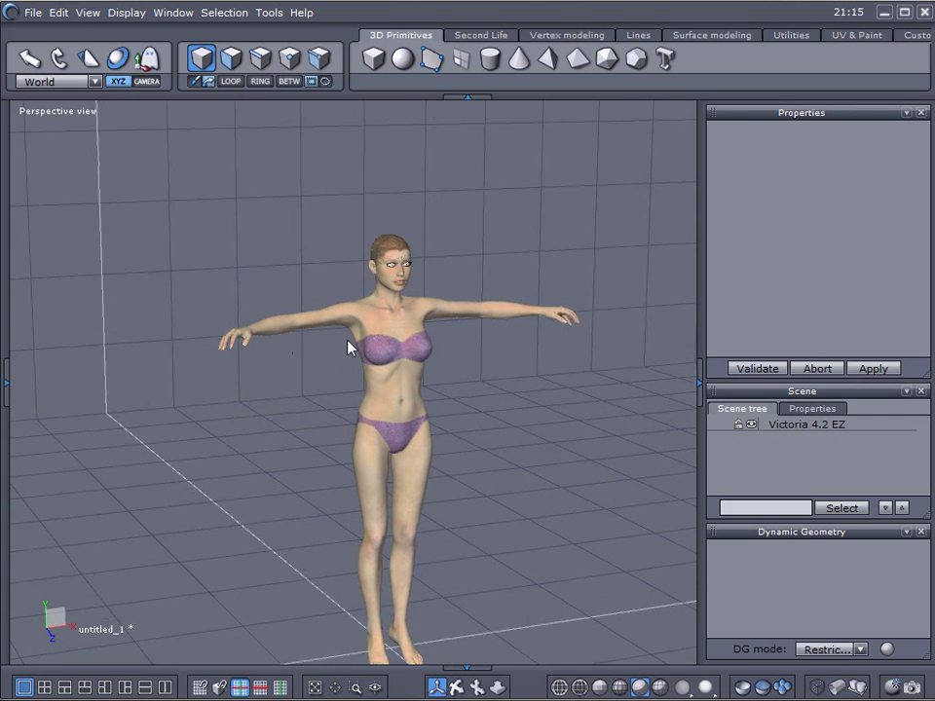
scroll(442, 349, "up", 5)
middle_click_drag(303, 277, 299, 385, "shift")
scroll(298, 382, "up", 6)
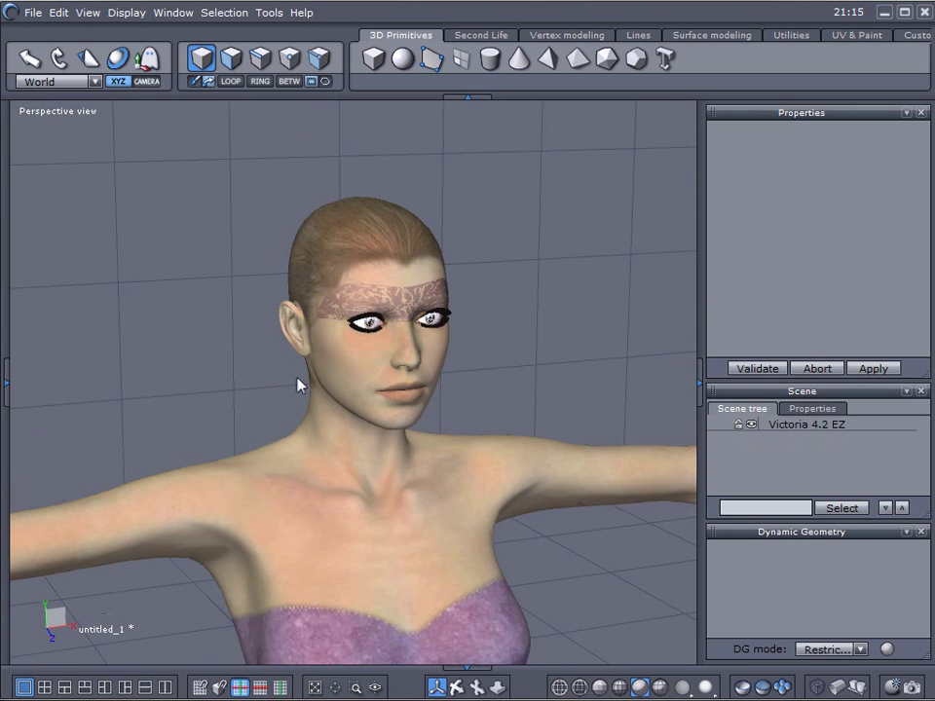
scroll(302, 372, "down", 1)
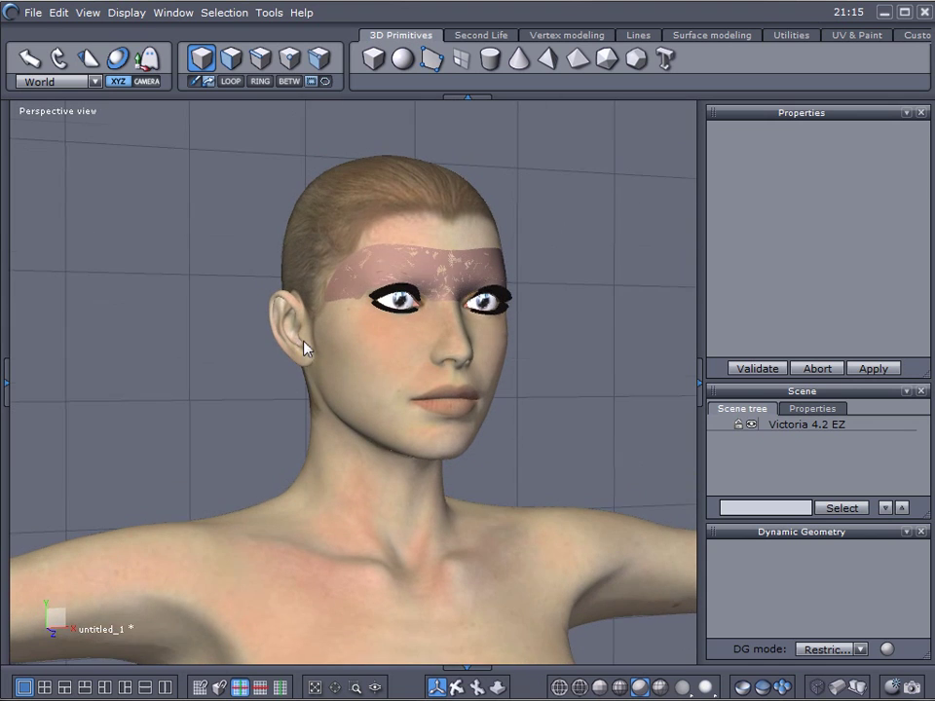
scroll(304, 370, "up", 1)
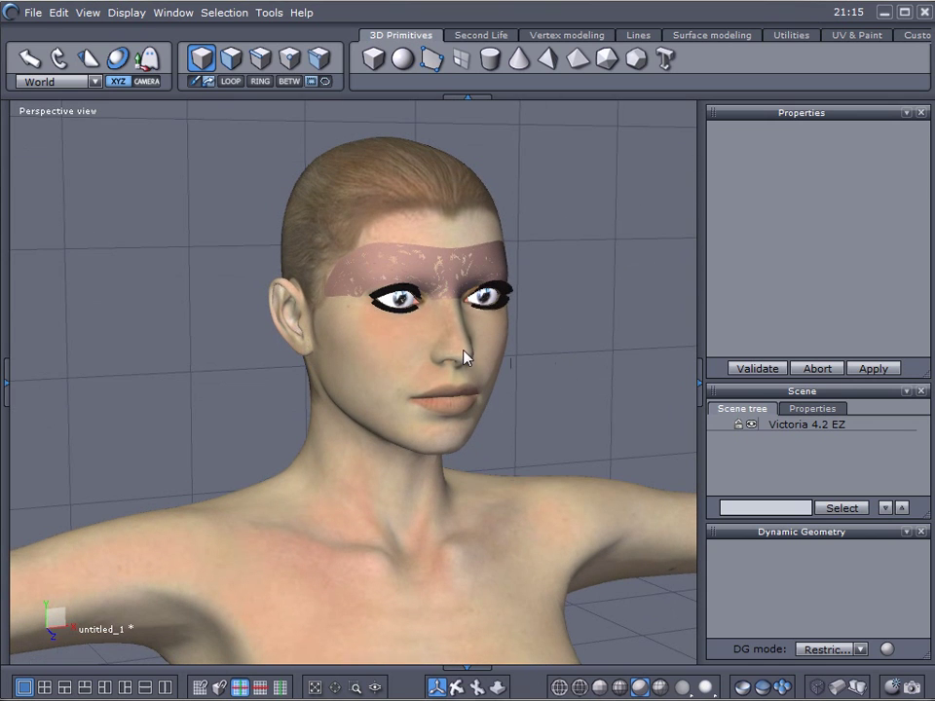
left_click(382, 365)
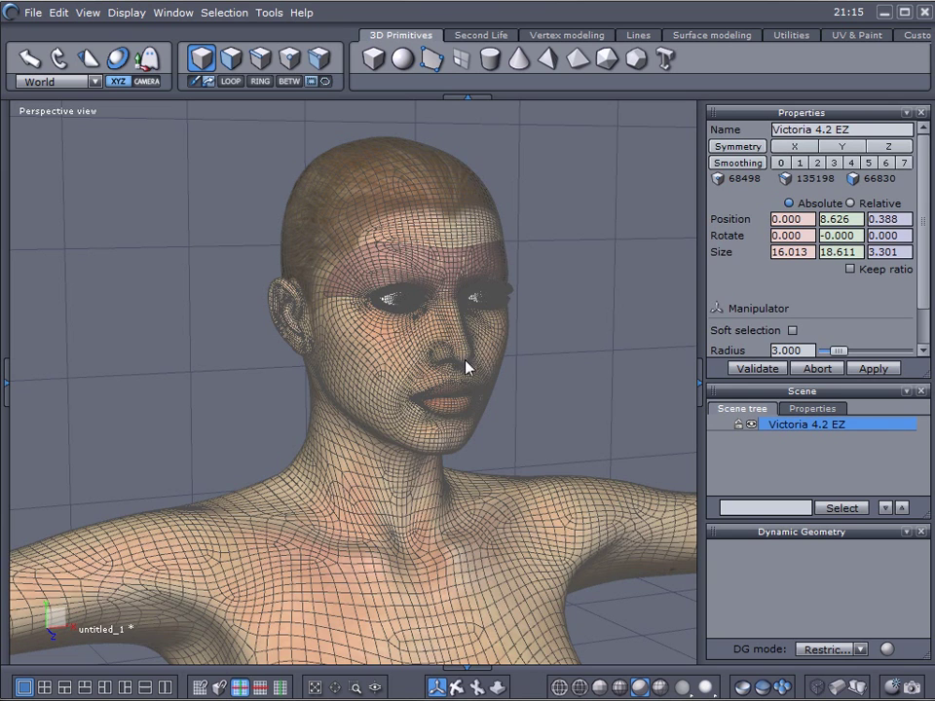
scroll(457, 366, "up", 4)
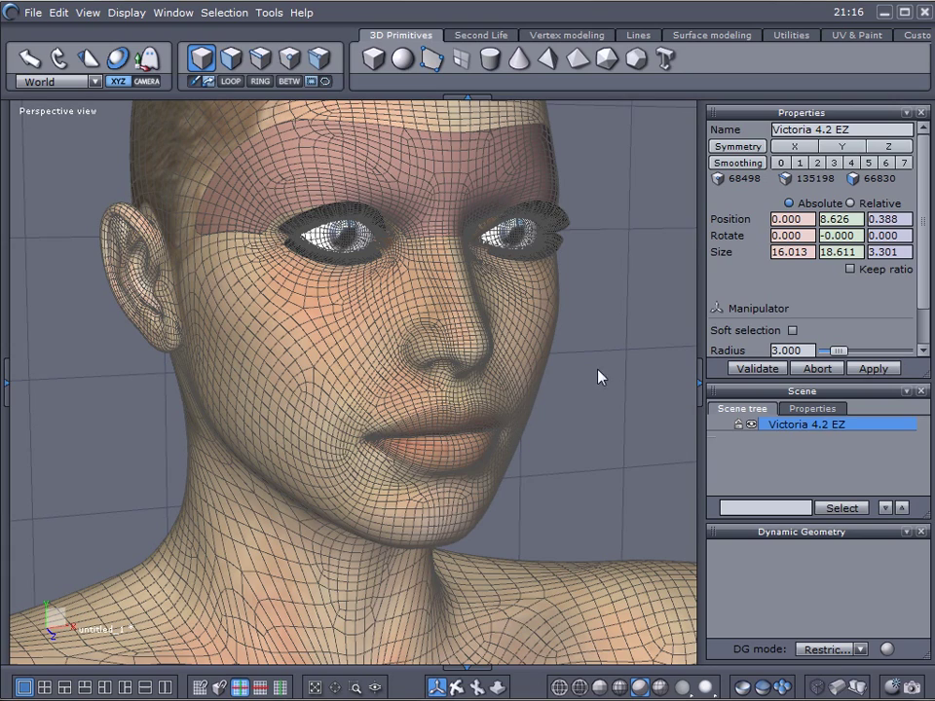
right_click_drag(292, 304, 207, 308)
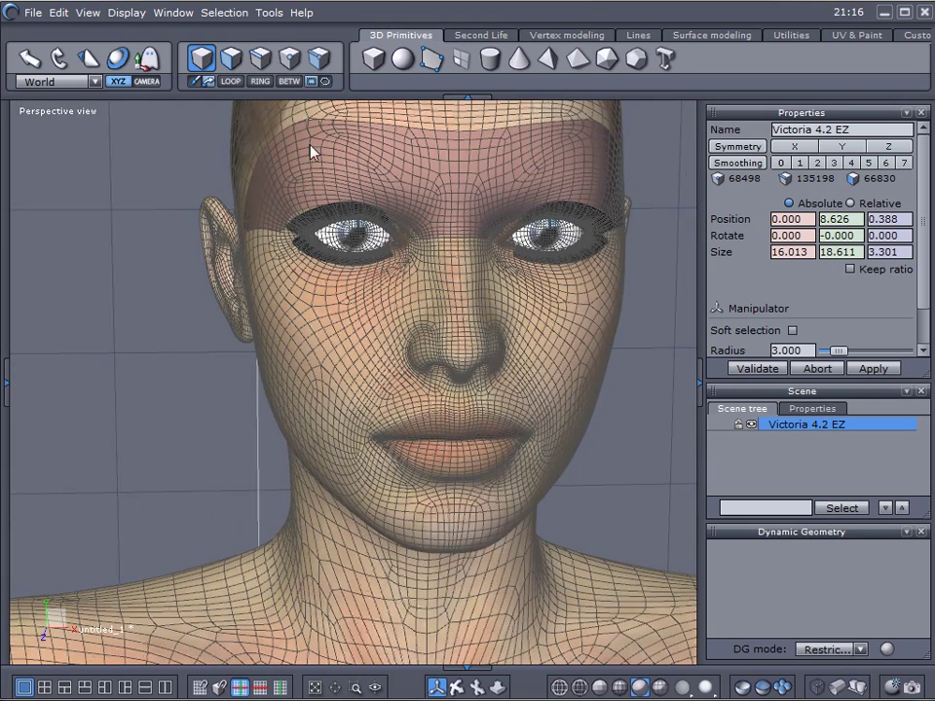
Step: In face selection mode, select the cluster of faces at the nose tip
left_click(230, 59)
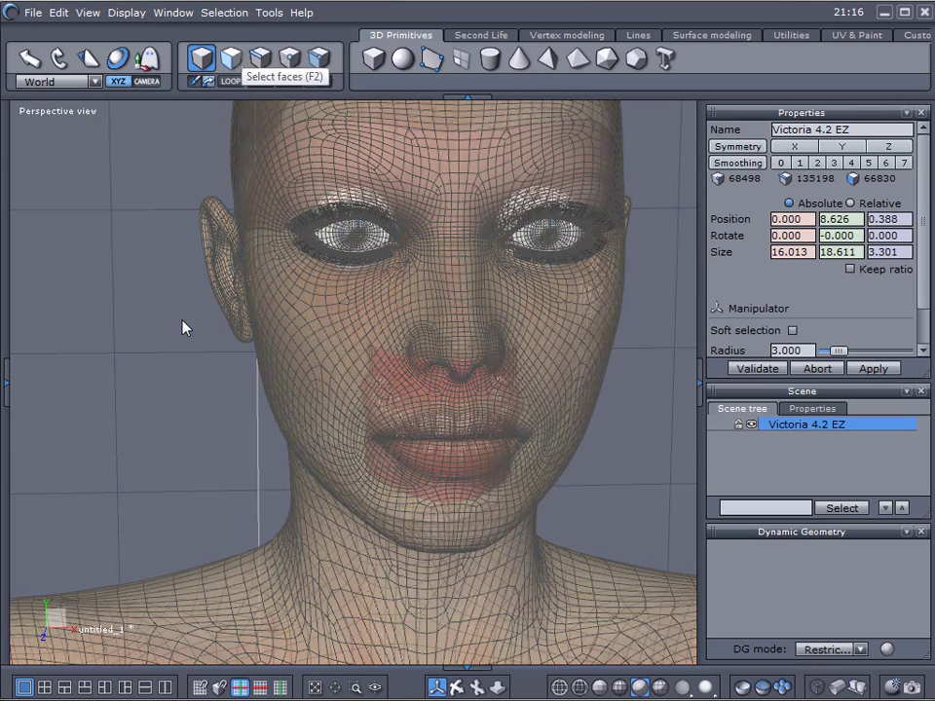
scroll(195, 311, "up", 5)
right_click_drag(601, 391, 436, 430)
scroll(435, 430, "up", 2)
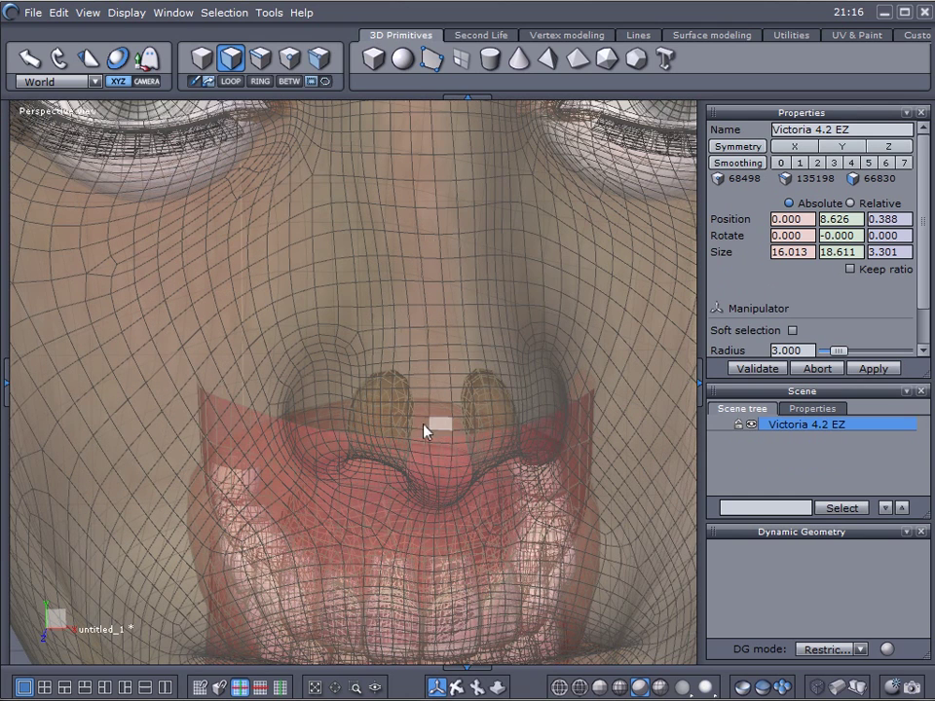
left_click(423, 414)
mouse_move(466, 417)
left_mouse_down()
mouse_move(479, 414)
mouse_move(442, 430)
left_mouse_up()
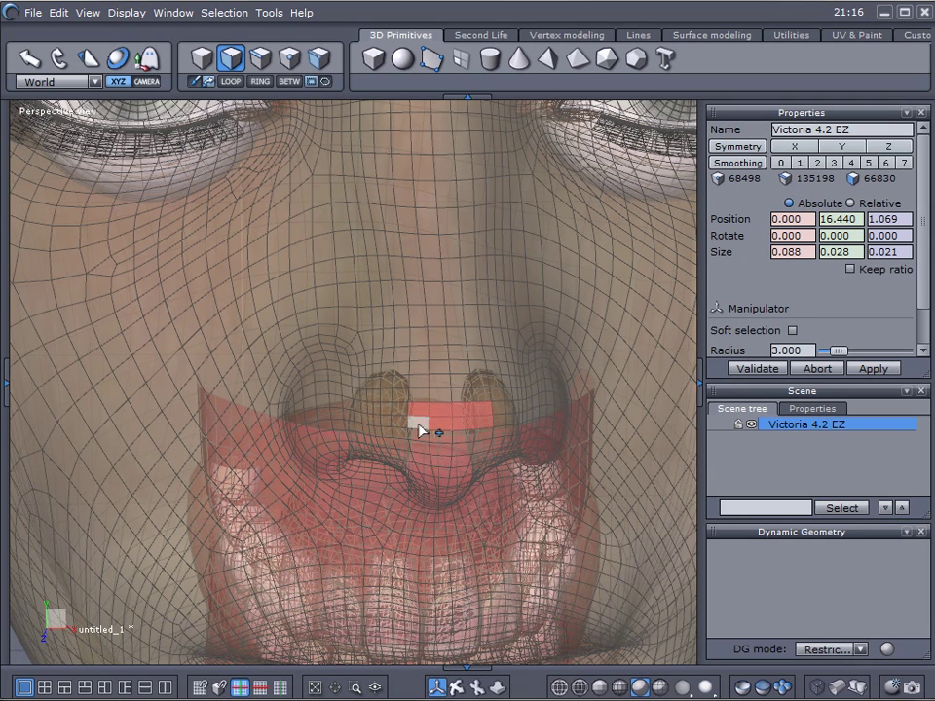
left_click_drag(434, 442, 440, 442)
Step: From a side view, drag the selected nose-tip faces outward into a long spike
middle_click_drag(378, 484, 645, 436)
left_click_drag(654, 393, 654, 343)
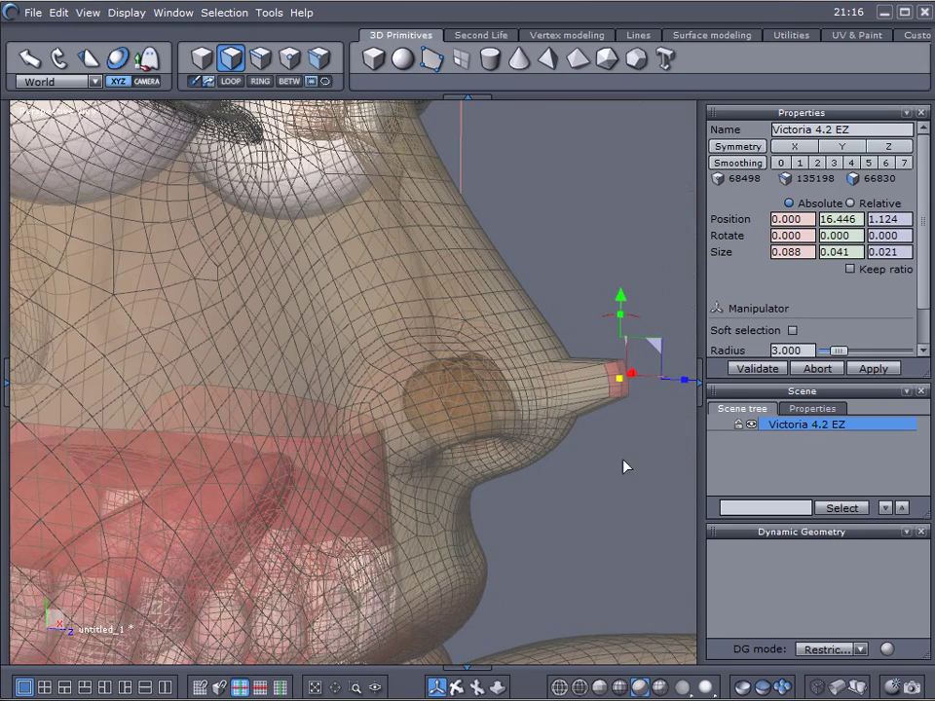
middle_click_drag(638, 476, 190, 226)
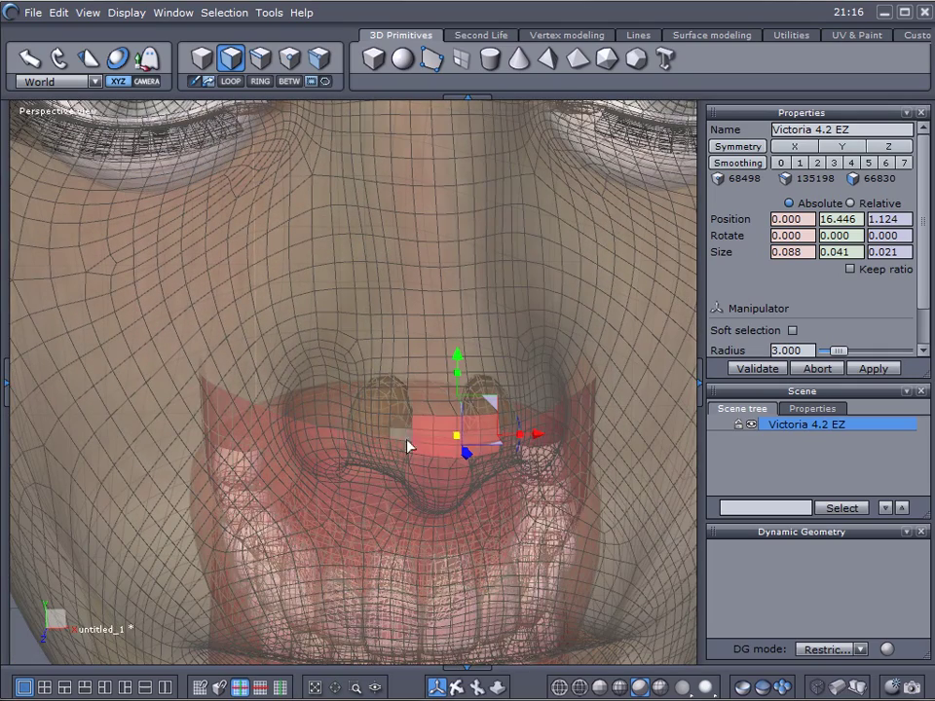
left_click(32, 12)
Step: Send the edited figure back and accept it as a new morph named Pinocio
mouse_move(137, 238)
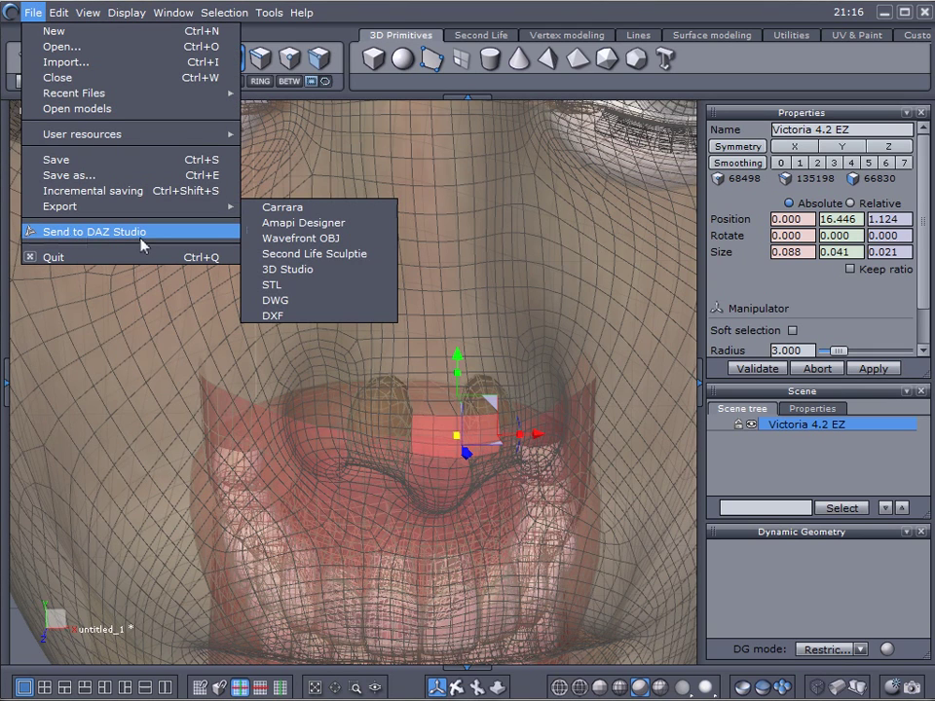
left_click(107, 235)
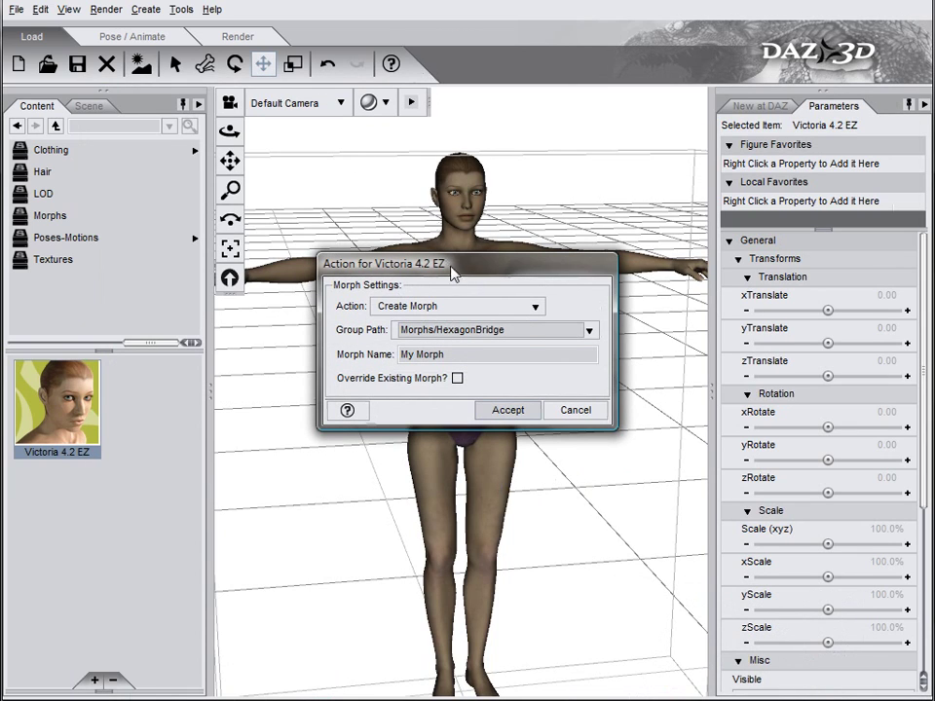
left_click_drag(462, 271, 488, 255)
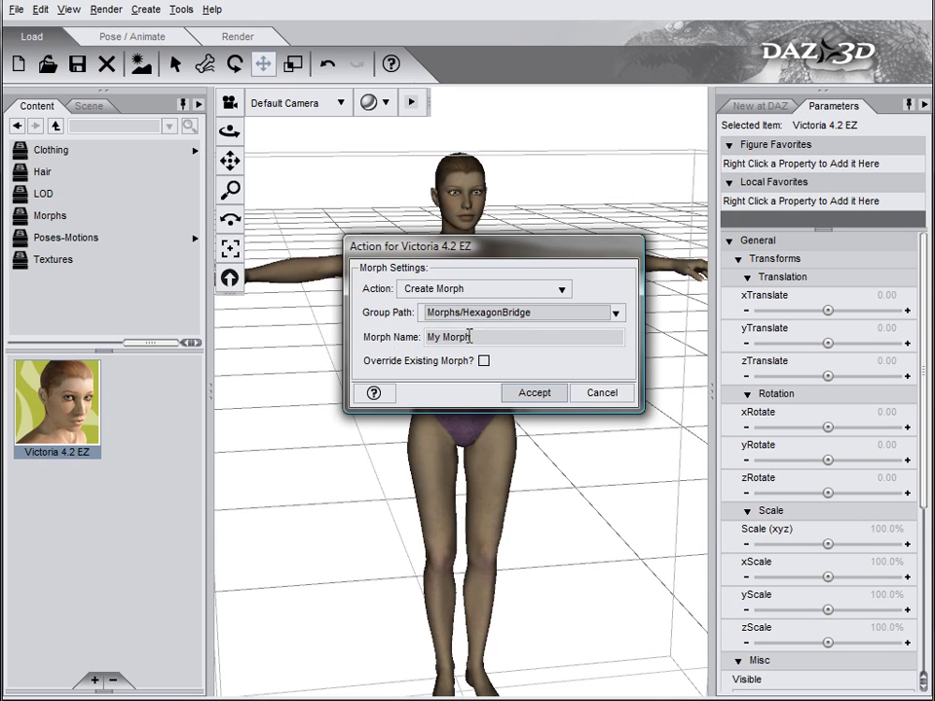
left_click_drag(471, 337, 320, 322)
type("N")
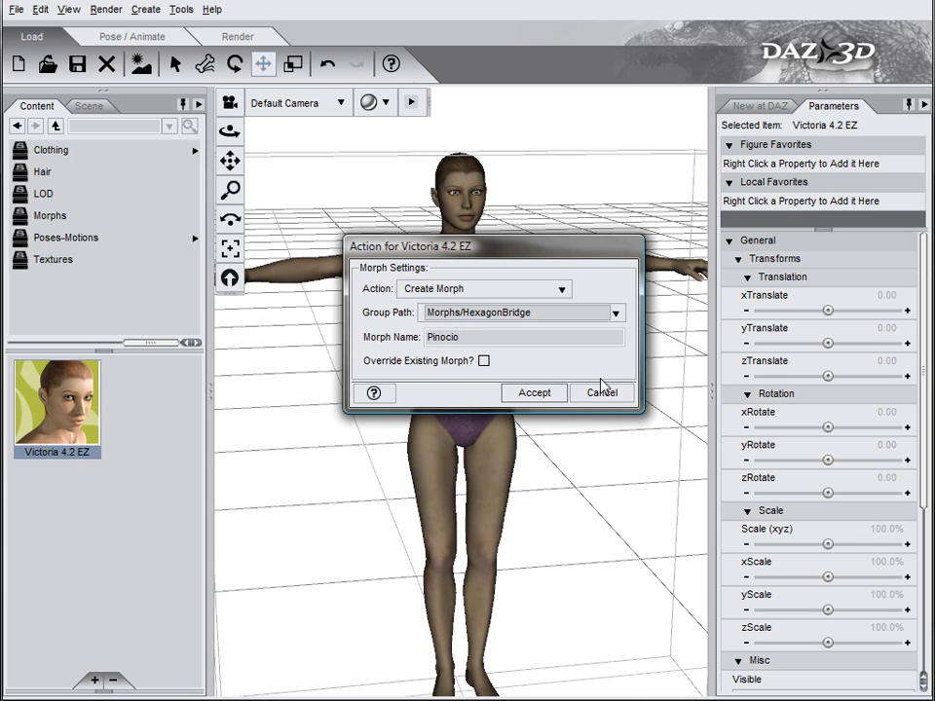
left_click(561, 393)
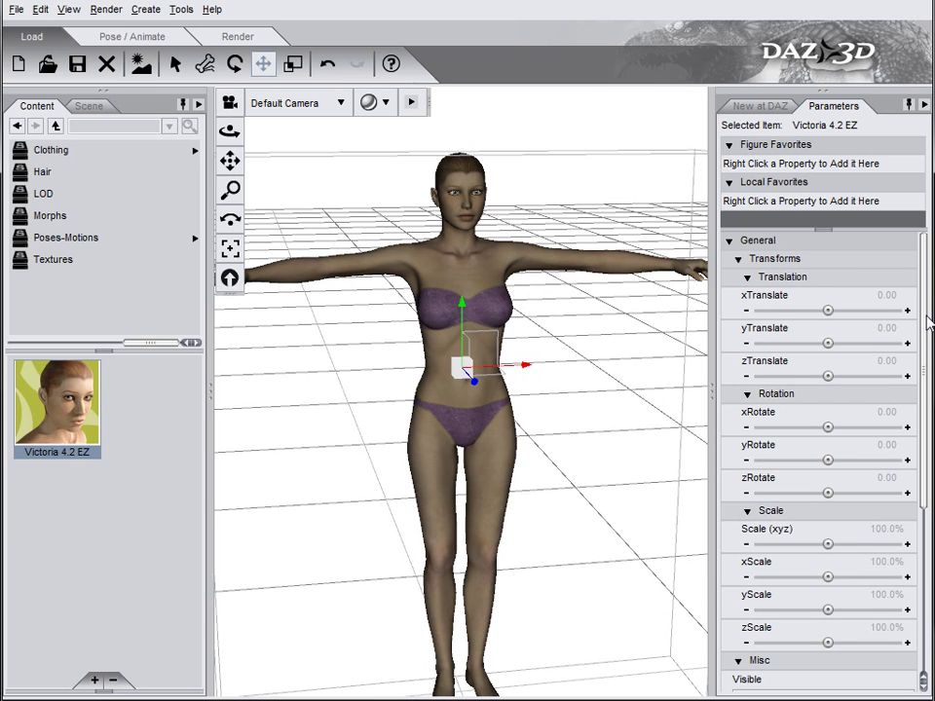
Step: Zoom and pan the camera close onto Victoria's face, then scroll Parameters to the Pinocio dial
scroll(920, 350, "down", 2)
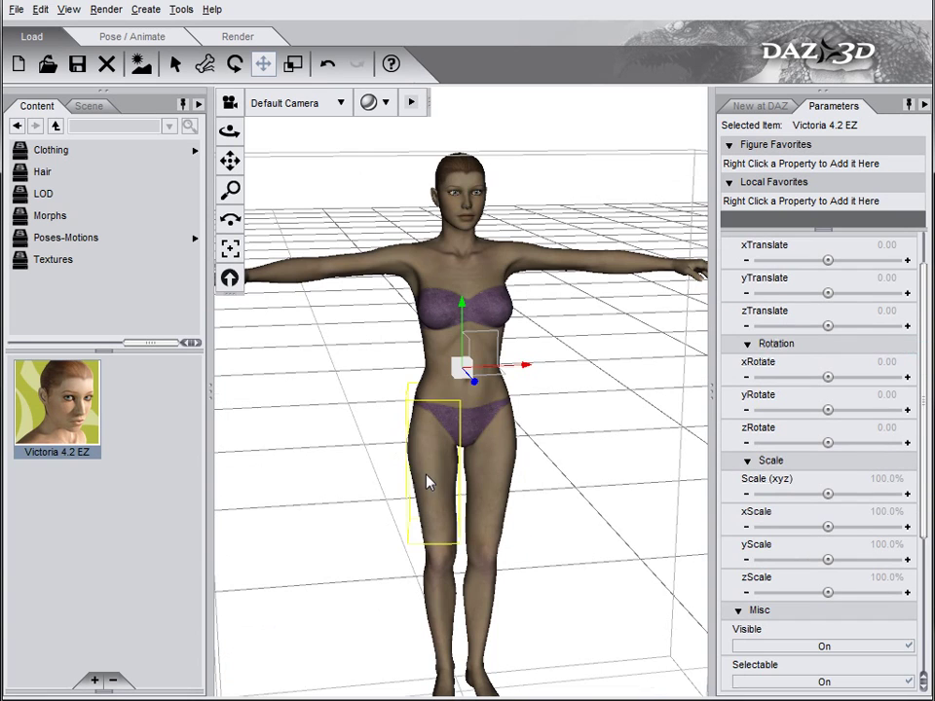
scroll(481, 360, "up", 3)
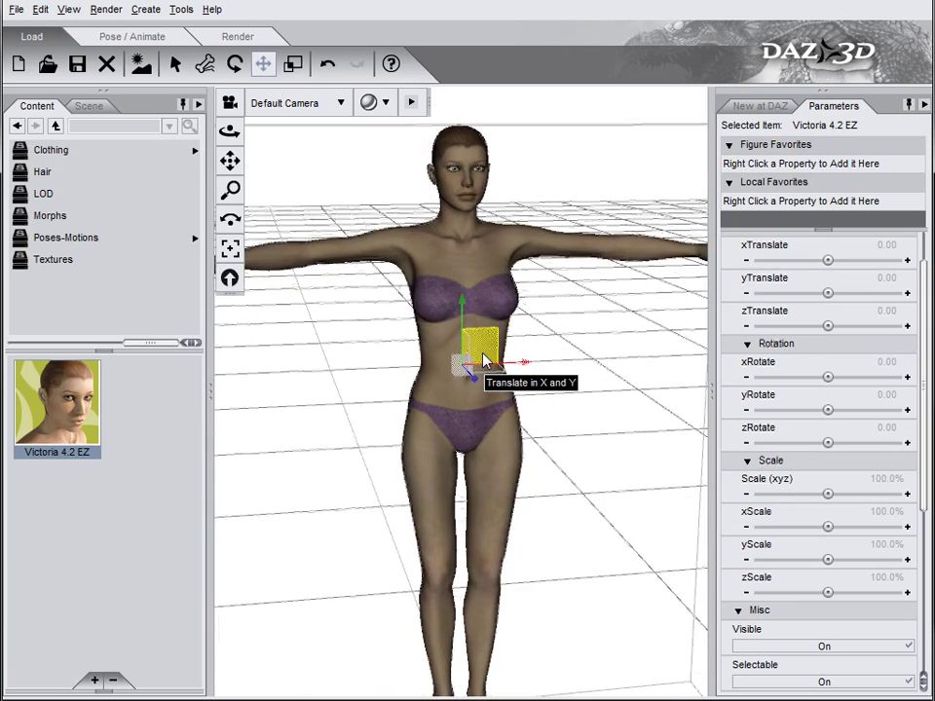
left_click_drag(230, 160, 218, 146)
scroll(487, 242, "up", 2)
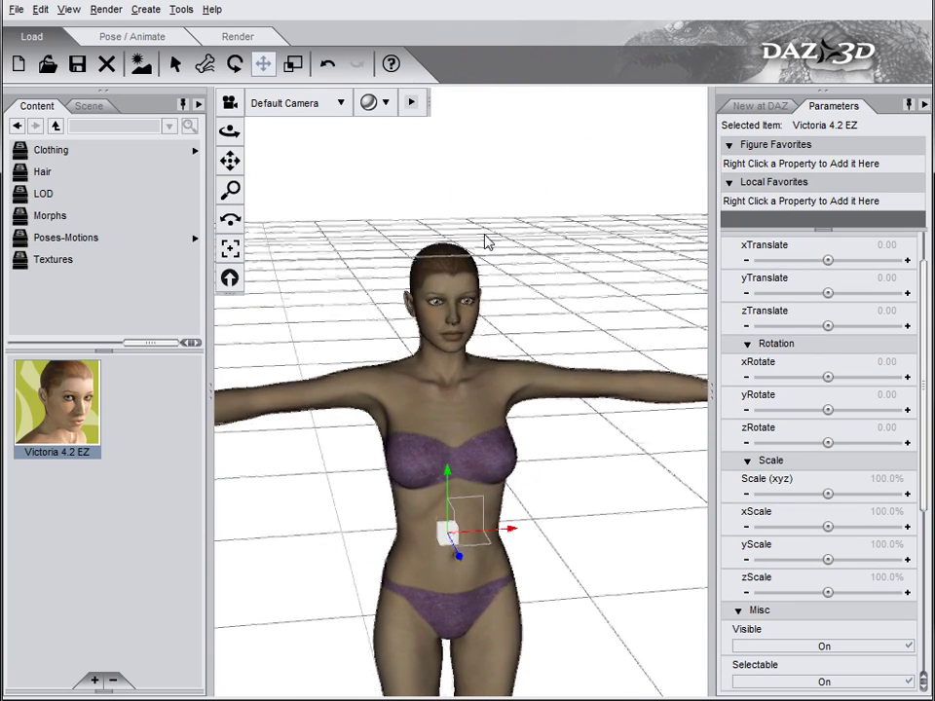
scroll(487, 242, "up", 3)
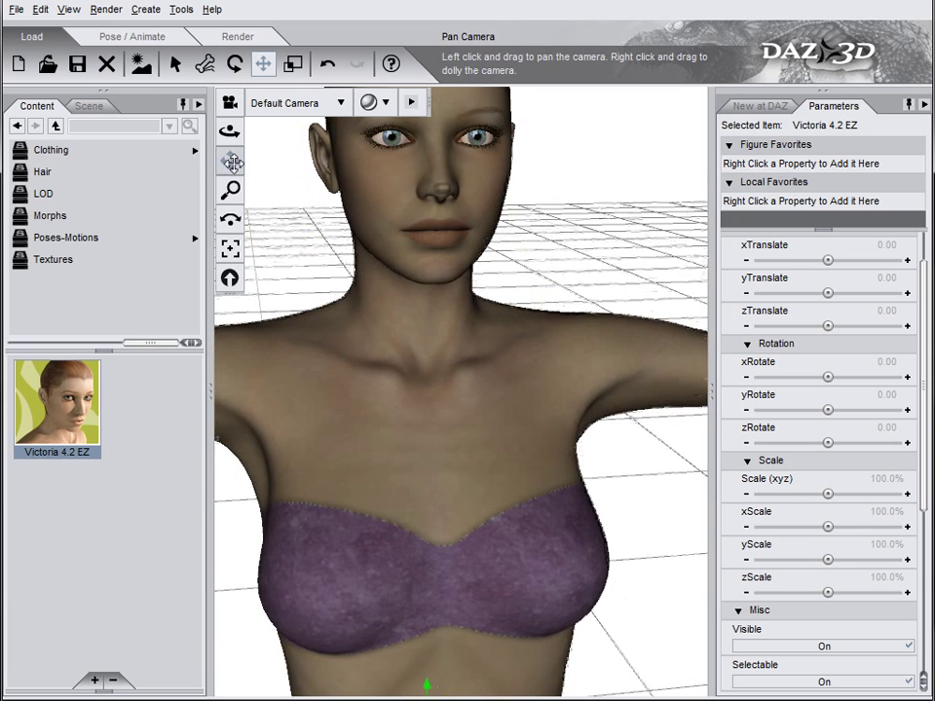
left_click_drag(230, 160, 230, 174)
left_click_drag(230, 130, 237, 130)
scroll(506, 394, "up", 5)
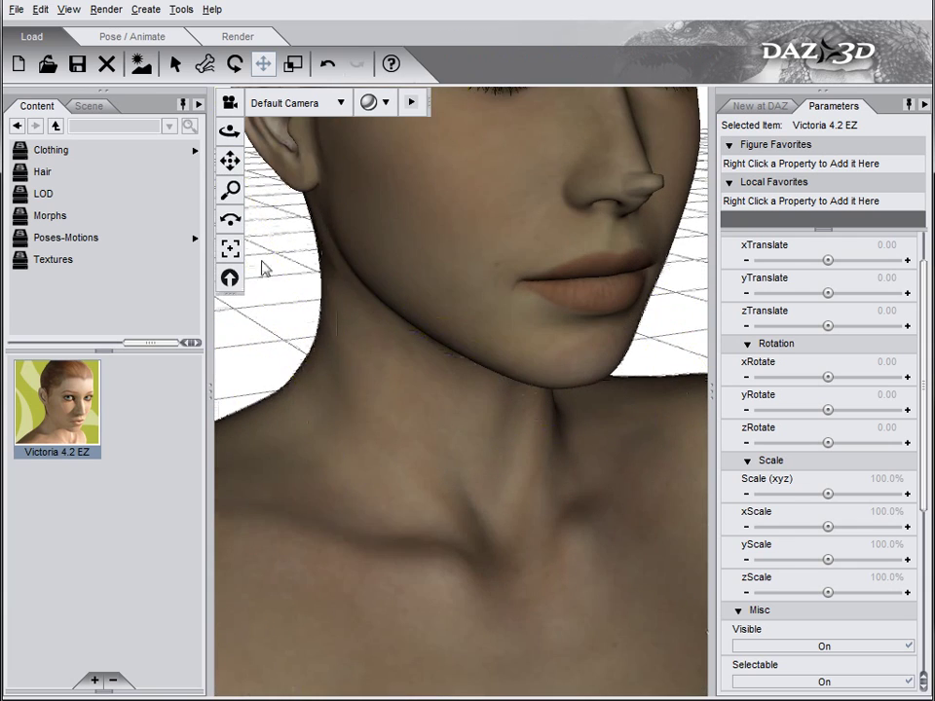
left_click_drag(230, 160, 229, 180)
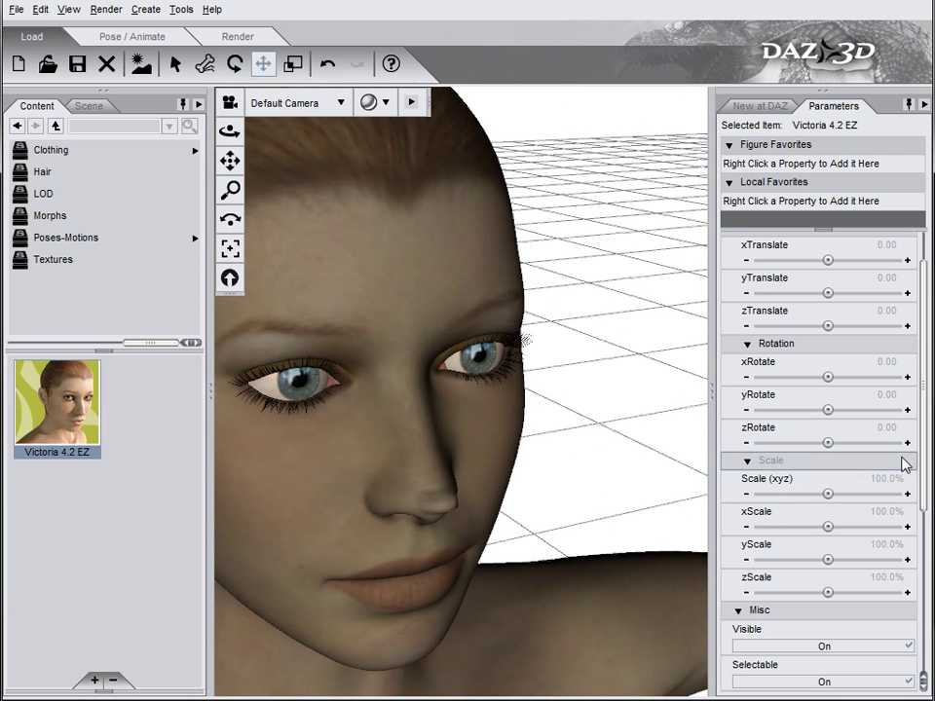
left_click_drag(924, 465, 921, 658)
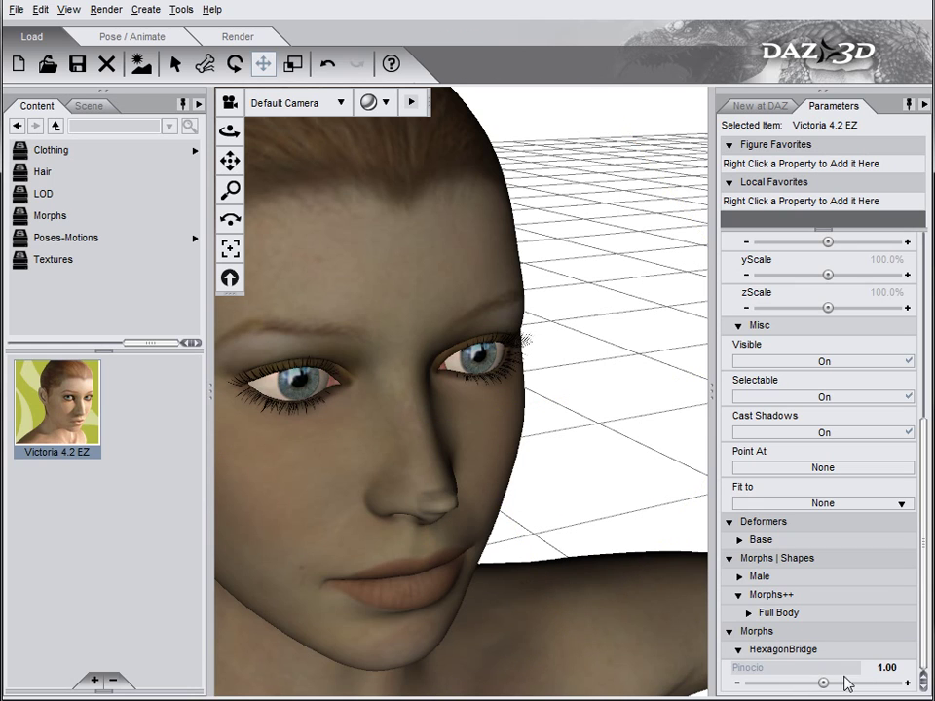
Step: Select the figure, drag the Pinocio dial through several values ending at 5.05, then deselect
left_click(395, 533)
left_click_drag(432, 493, 891, 683)
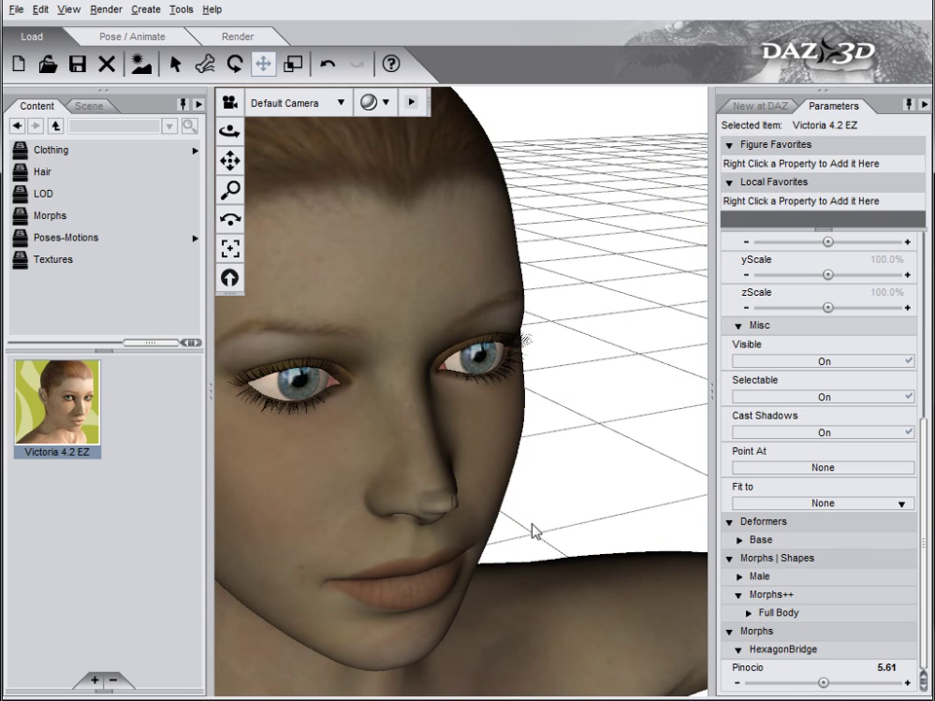
left_click_drag(824, 682, 814, 679)
left_click(584, 476)
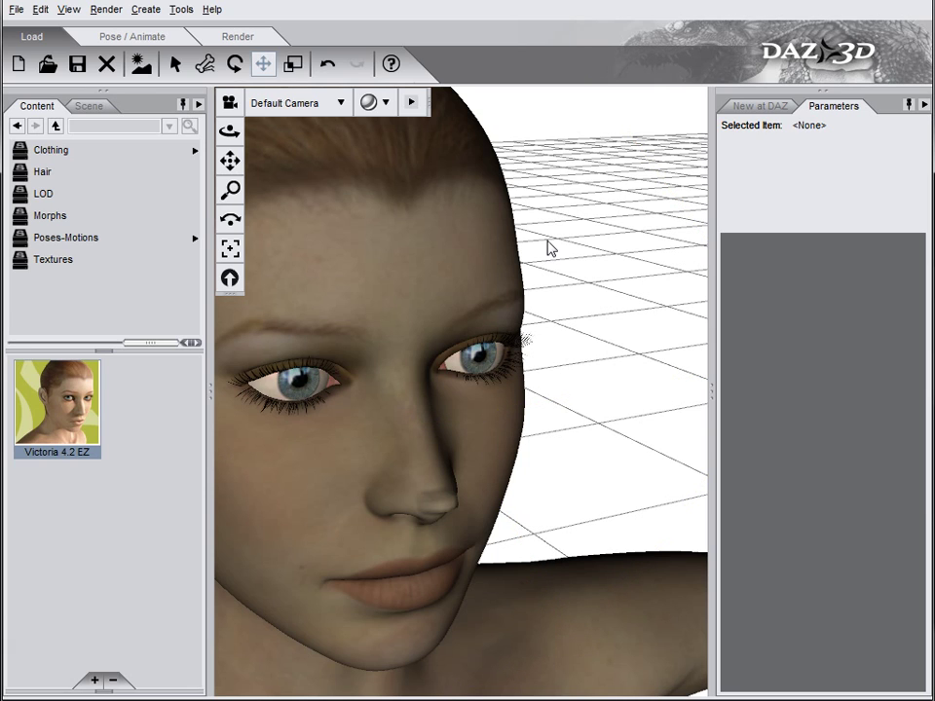
Step: Select the Victoria 4.2 EZ : head body part in the viewport
left_click(409, 355)
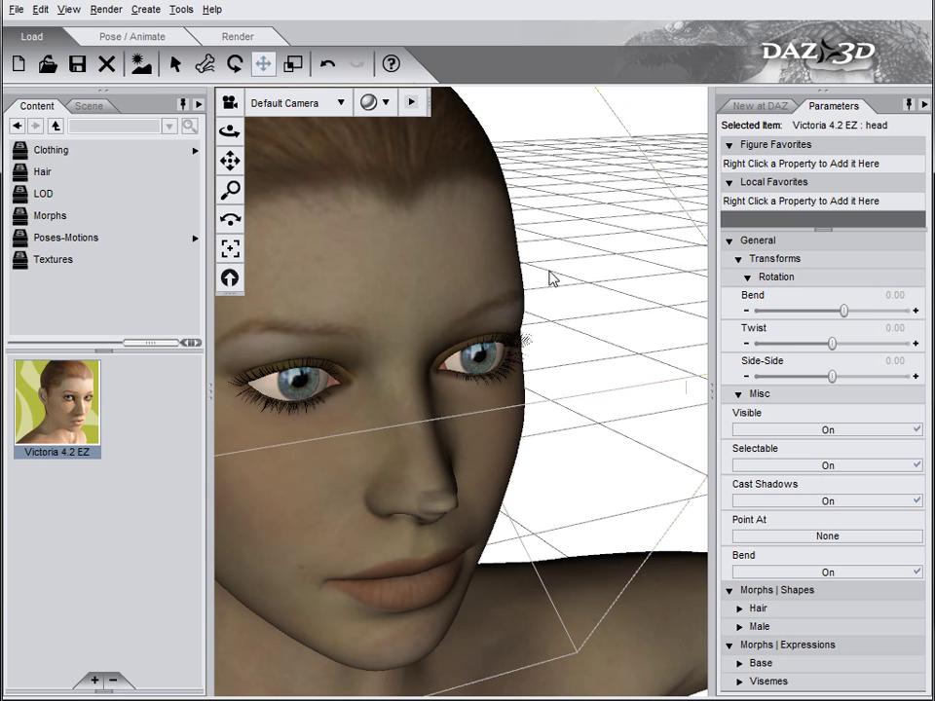
Step: Select the Victoria 4.2 EZ figure and remove it with Delete
left_click(348, 245)
key("Delete")
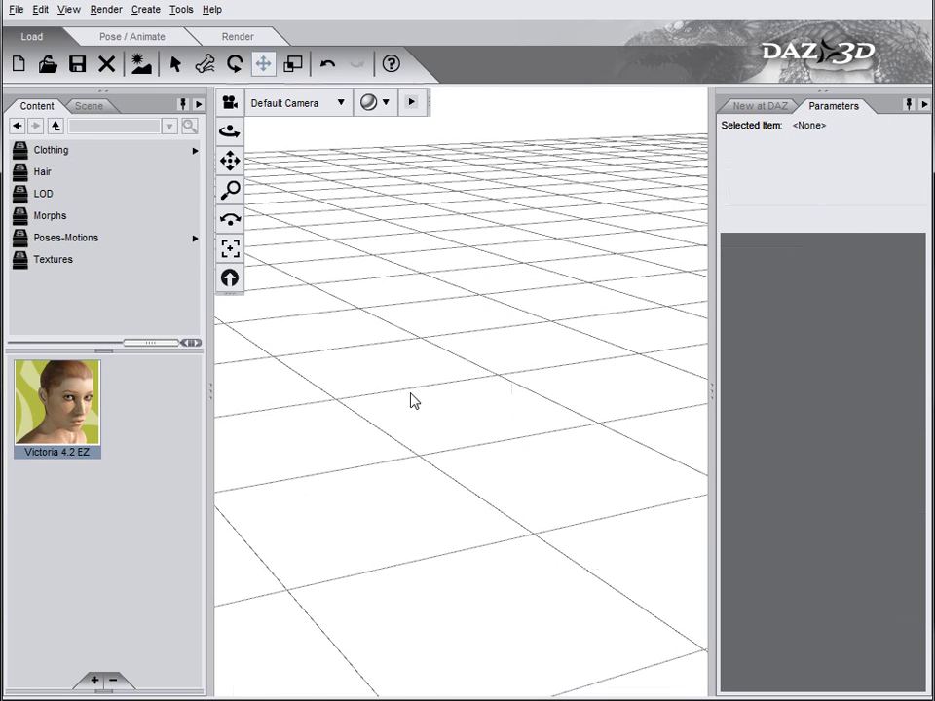
Step: Abort the unfinished cube creation, then select the whole Victoria figure and delete it
left_click_drag(230, 131, 312, 166)
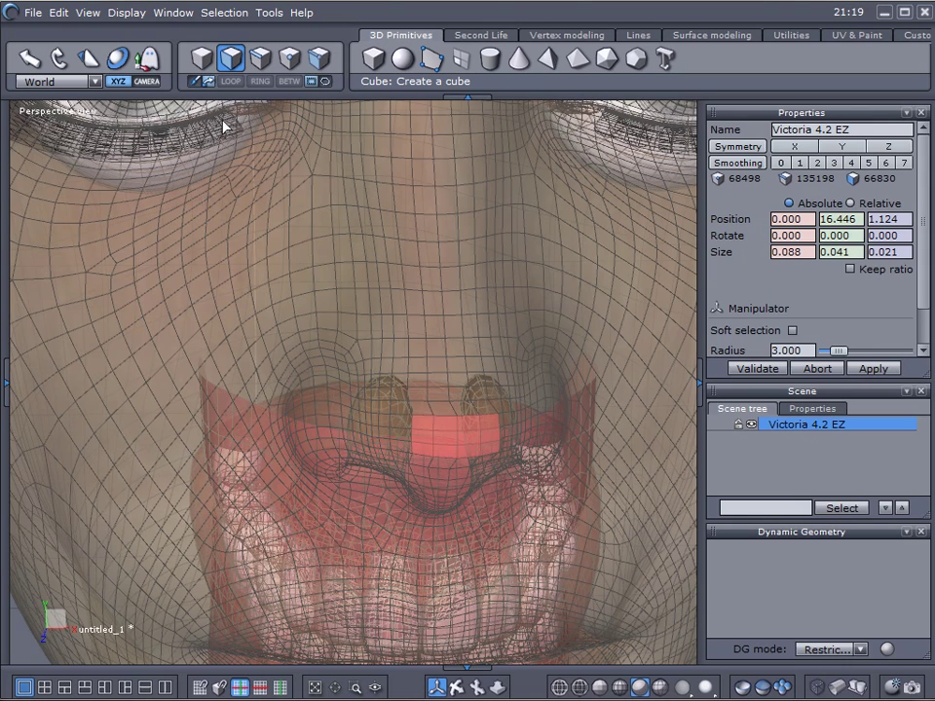
scroll(404, 425, "down", 10)
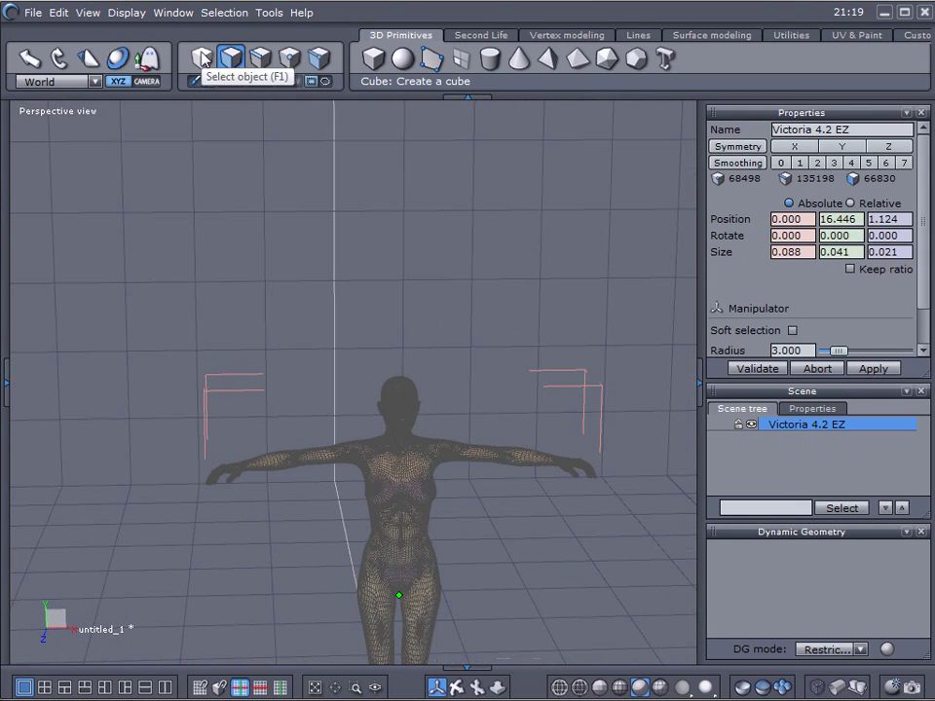
left_click(874, 370)
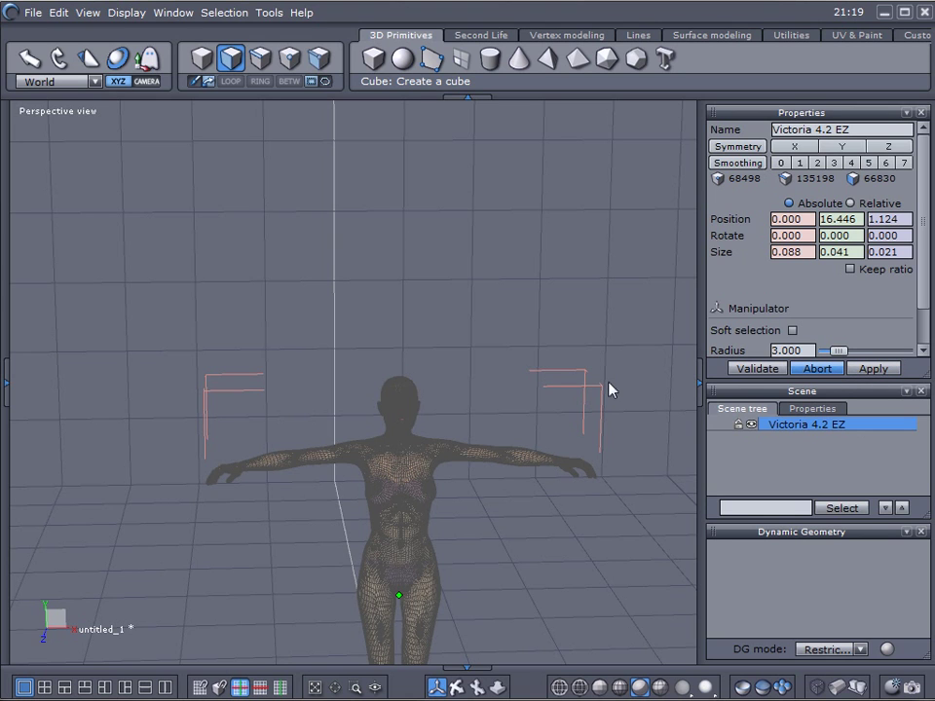
left_click(541, 468)
scroll(543, 470, "down", 5)
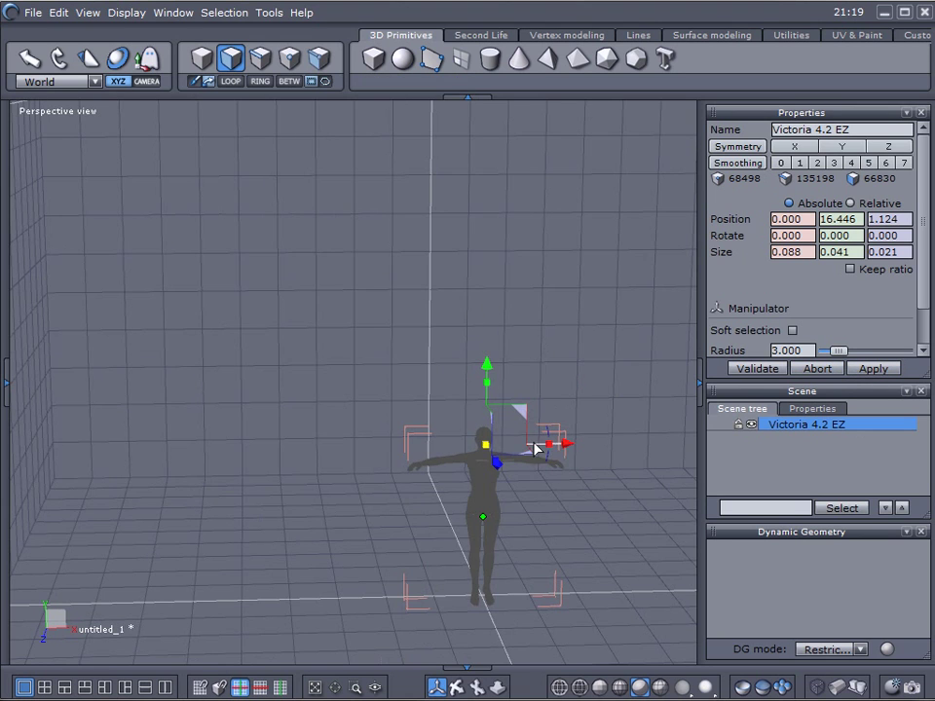
scroll(535, 444, "up", 7)
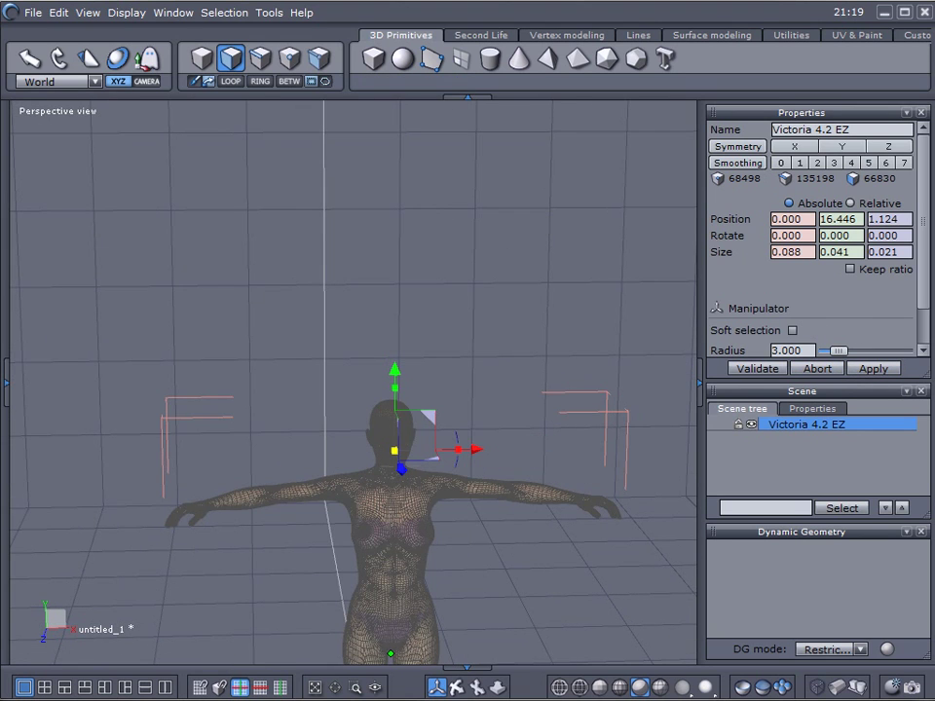
left_click(446, 500)
key("Delete")
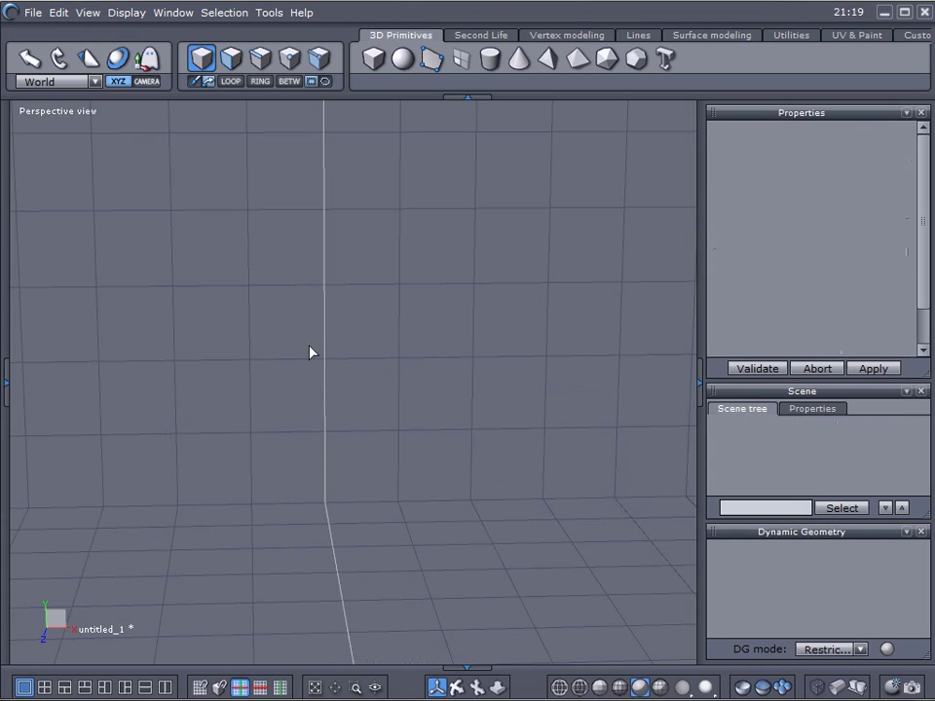
Step: Open the flw.hxn flower model in Hexagon
left_click(33, 13)
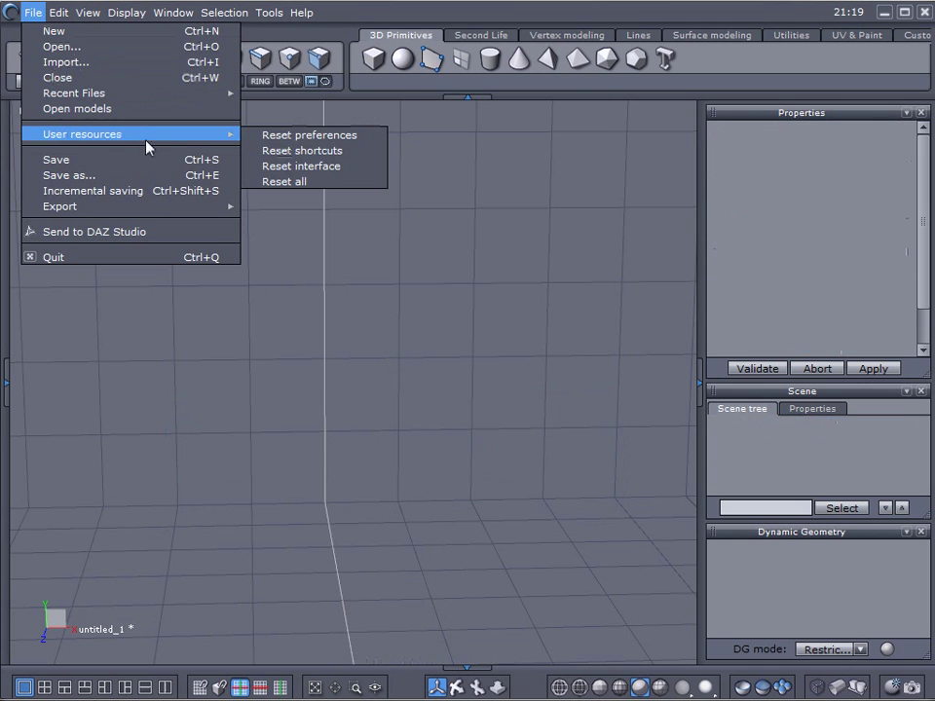
left_click(62, 45)
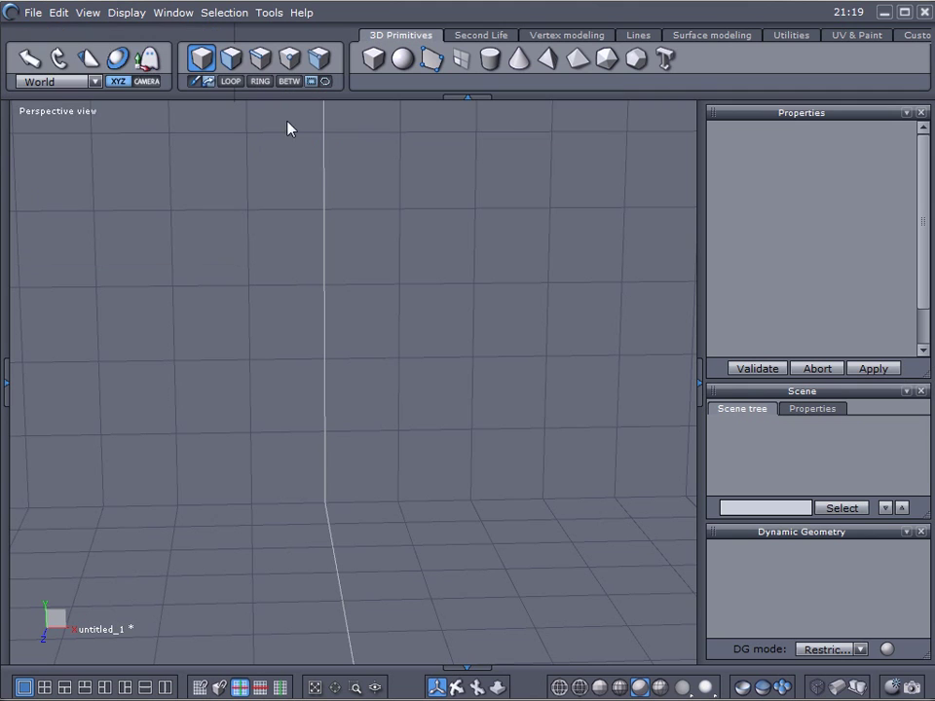
left_click(246, 338)
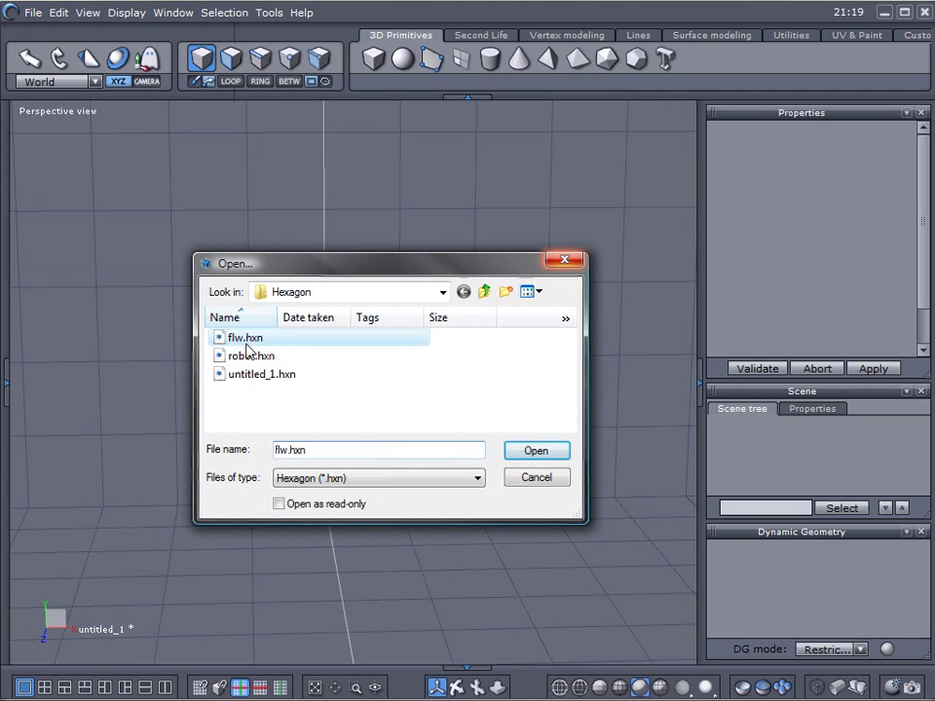
left_click(536, 450)
Step: Box-select the whole flower: Group9, Shape8 and the three Shape16 parts
scroll(385, 435, "up", 5)
scroll(386, 434, "down", 4)
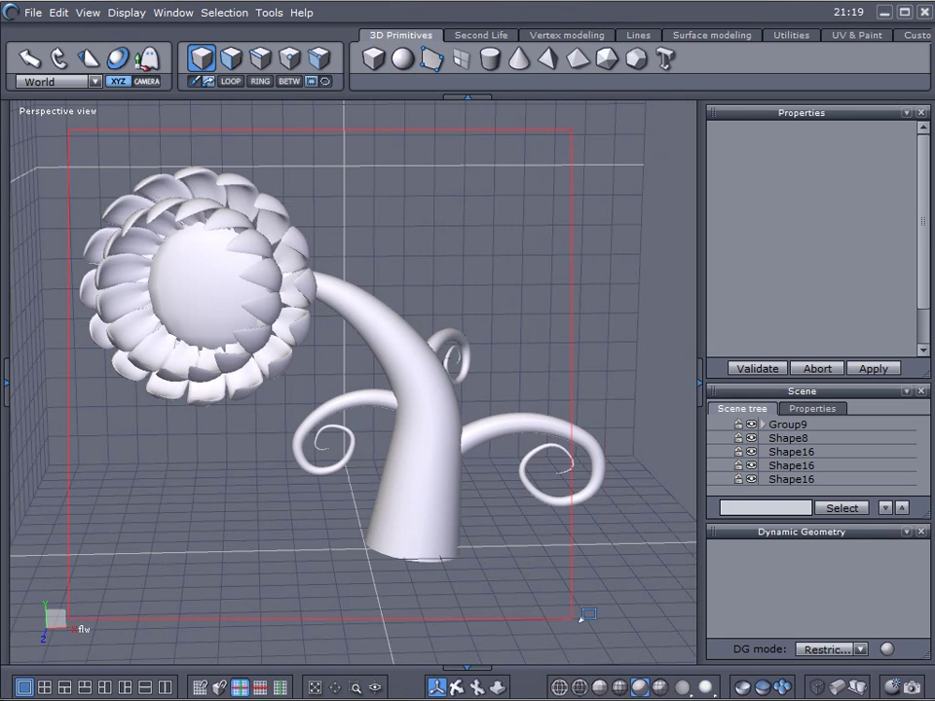
left_click_drag(476, 451, 194, 281)
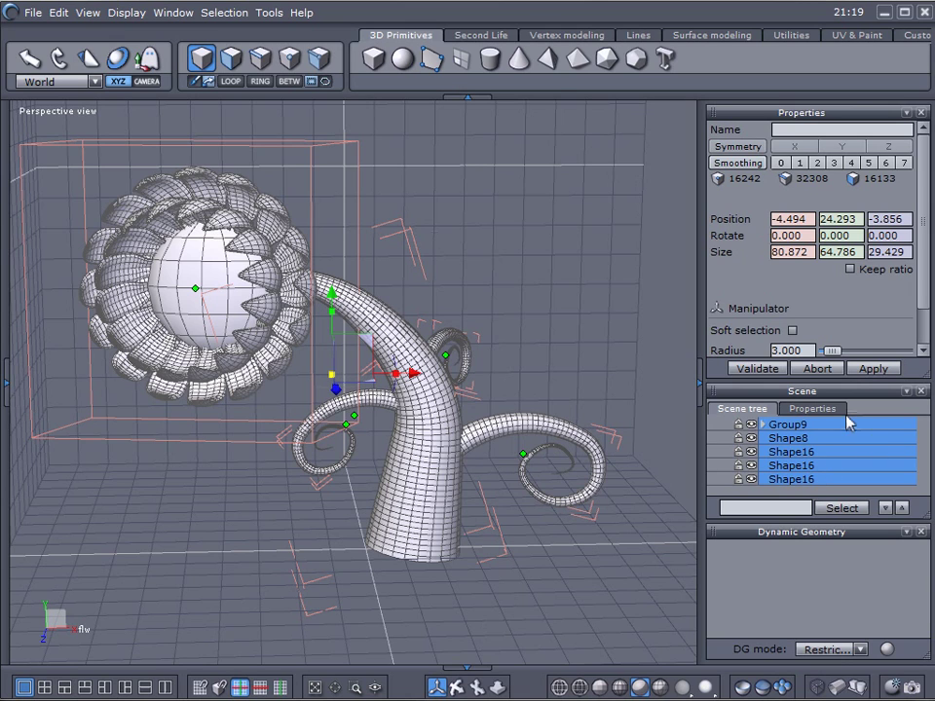
Step: Weld the selected flower parts into one object with the Surface modeling Weld tool
left_click(573, 36)
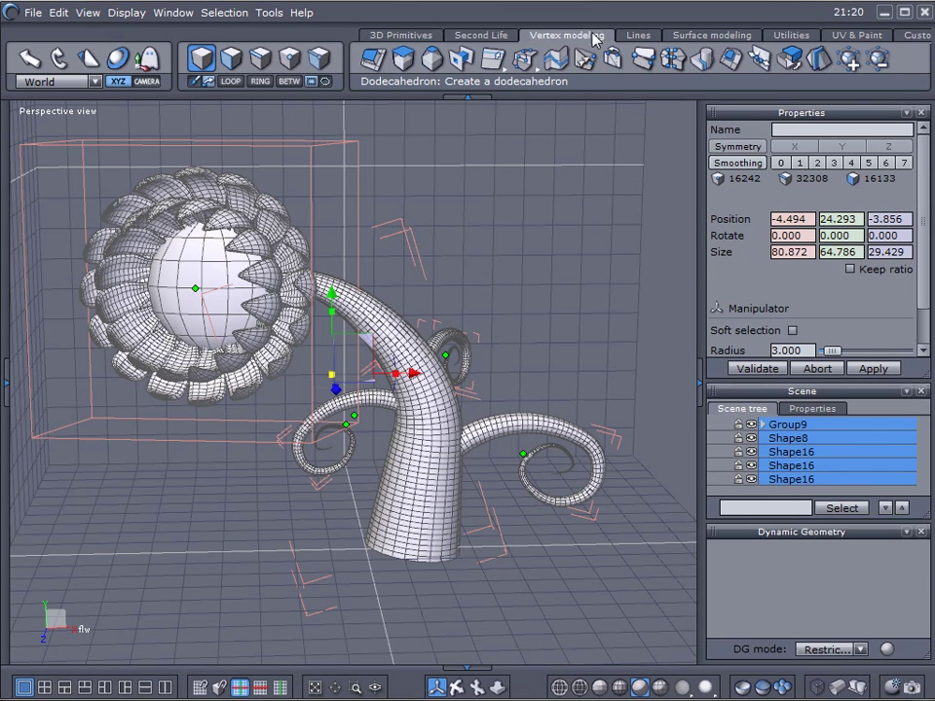
left_click(699, 35)
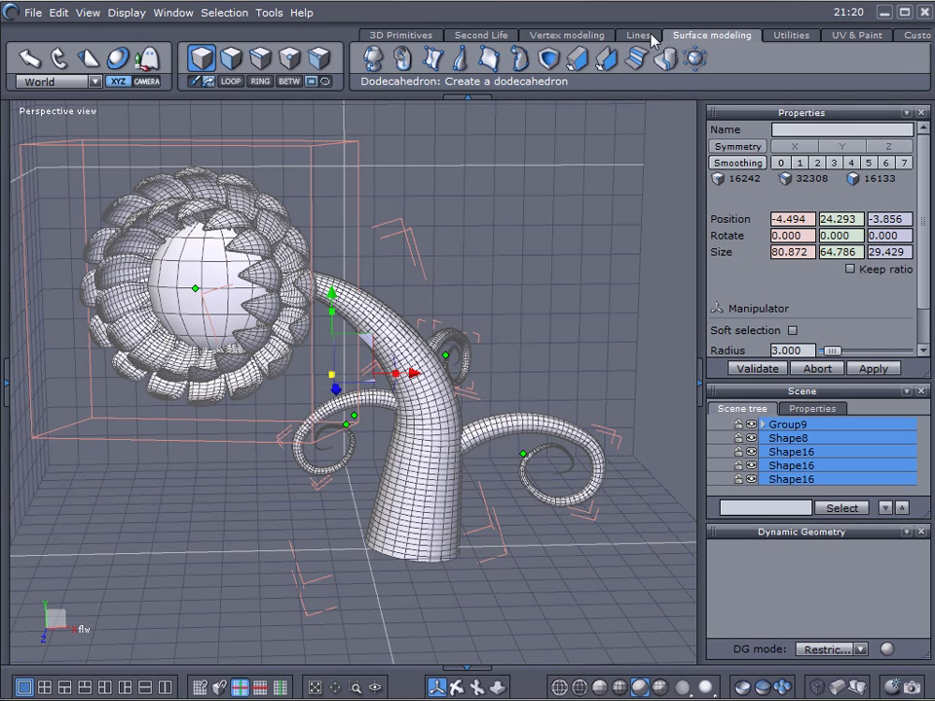
left_click(667, 61)
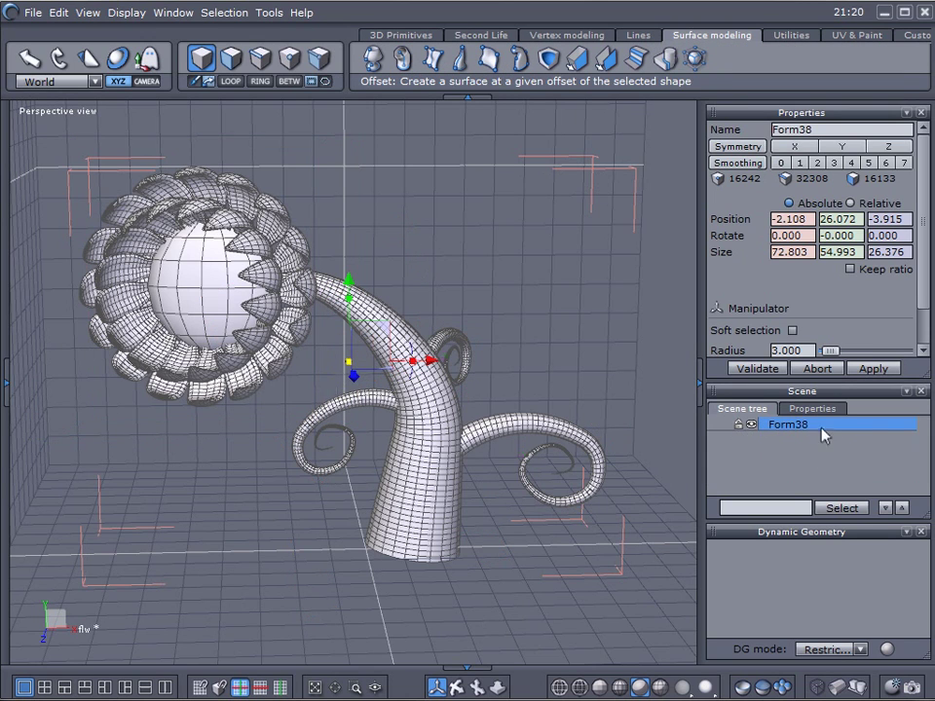
Step: Rename the welded object from Form38 to 'flower'
double_click(825, 130)
type("flower")
key("Return")
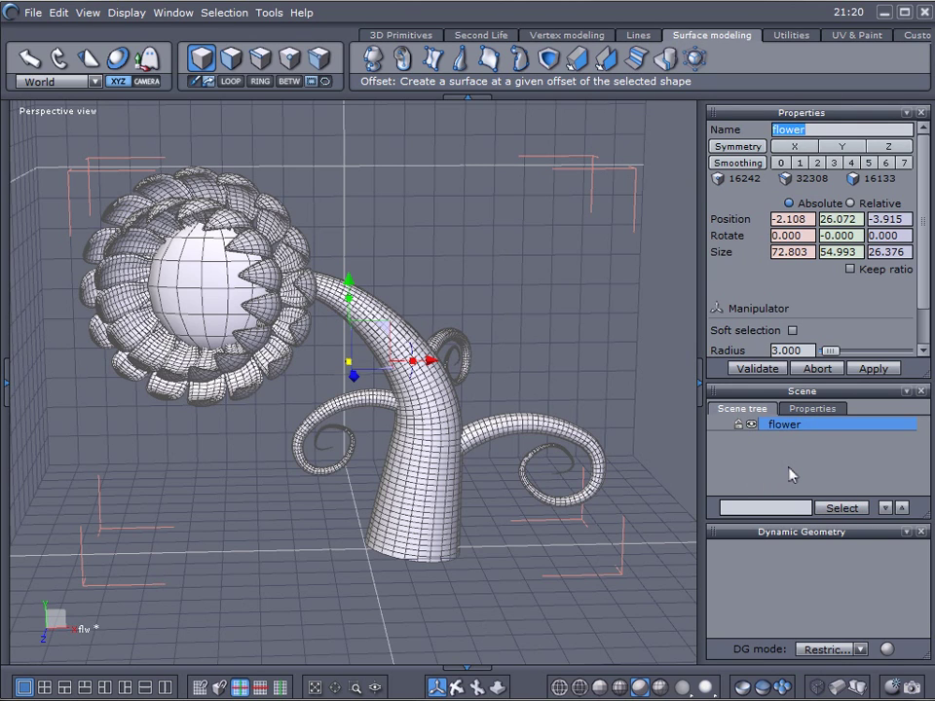
Step: Create a new material for the flower with a deep red colour
left_click(8, 382)
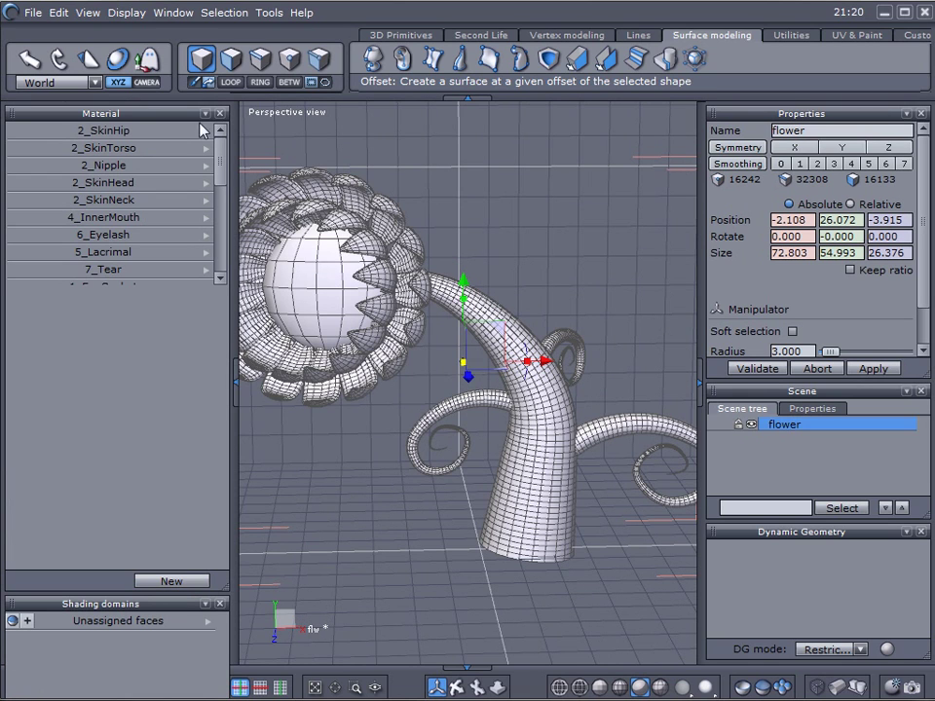
mouse_move(222, 146)
left_mouse_down()
mouse_move(222, 258)
mouse_move(218, 130)
left_mouse_up()
left_click(174, 581)
left_click(77, 331)
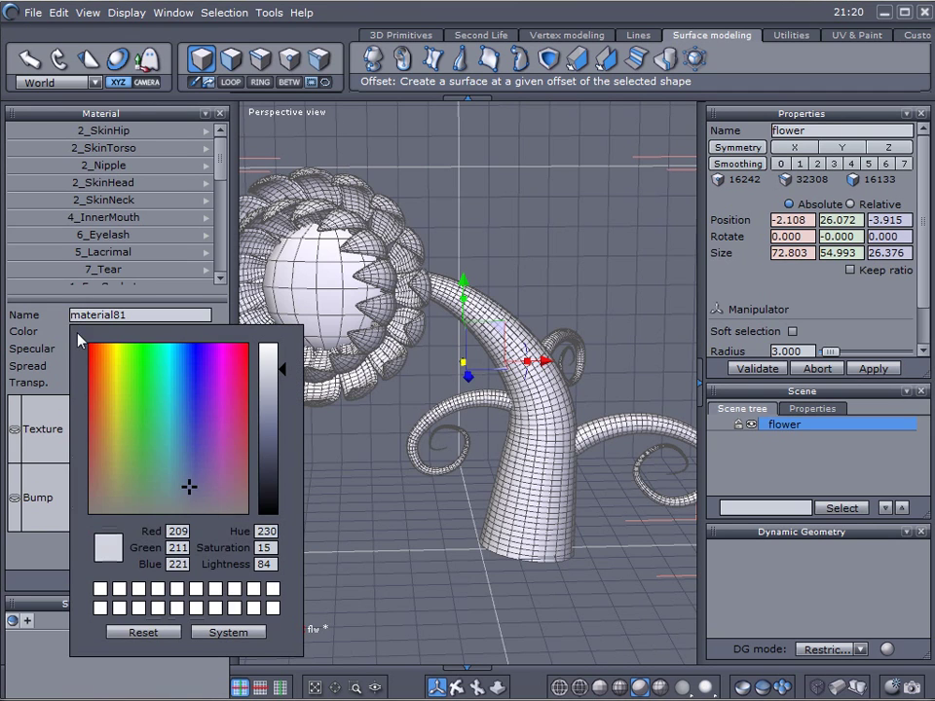
left_click(89, 362)
left_click(267, 408)
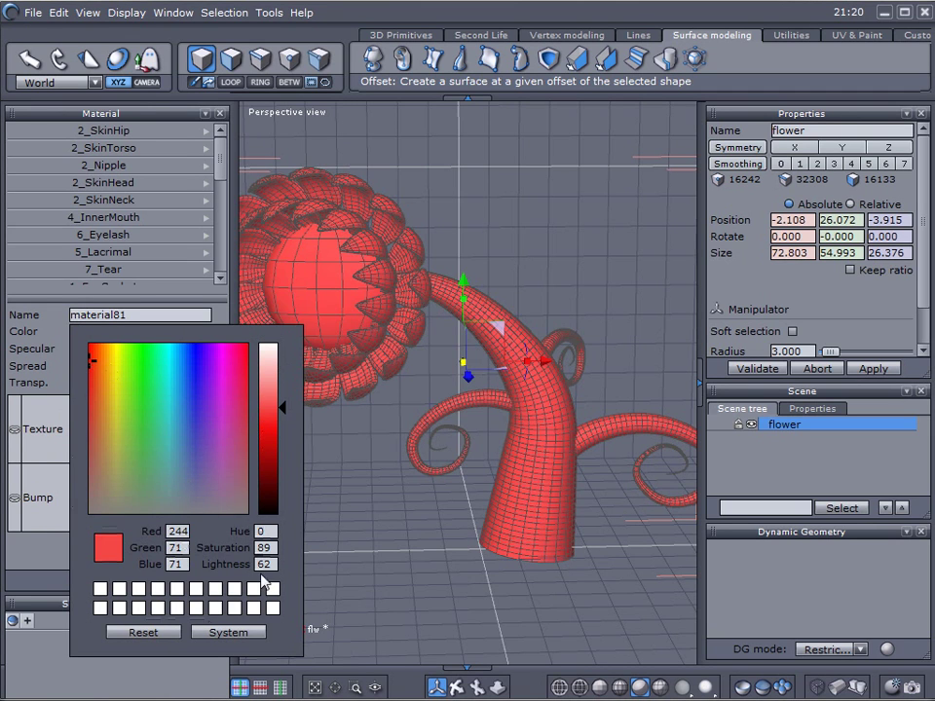
Step: Set the material's specular to light yellow and its spread to 0.892
left_click(78, 334)
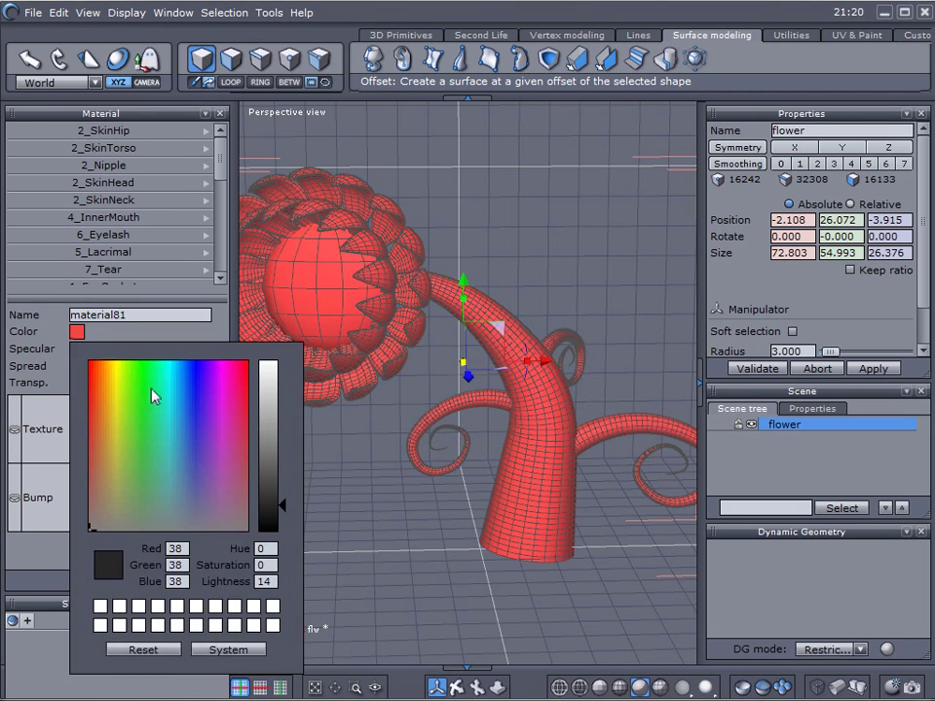
left_click(119, 378)
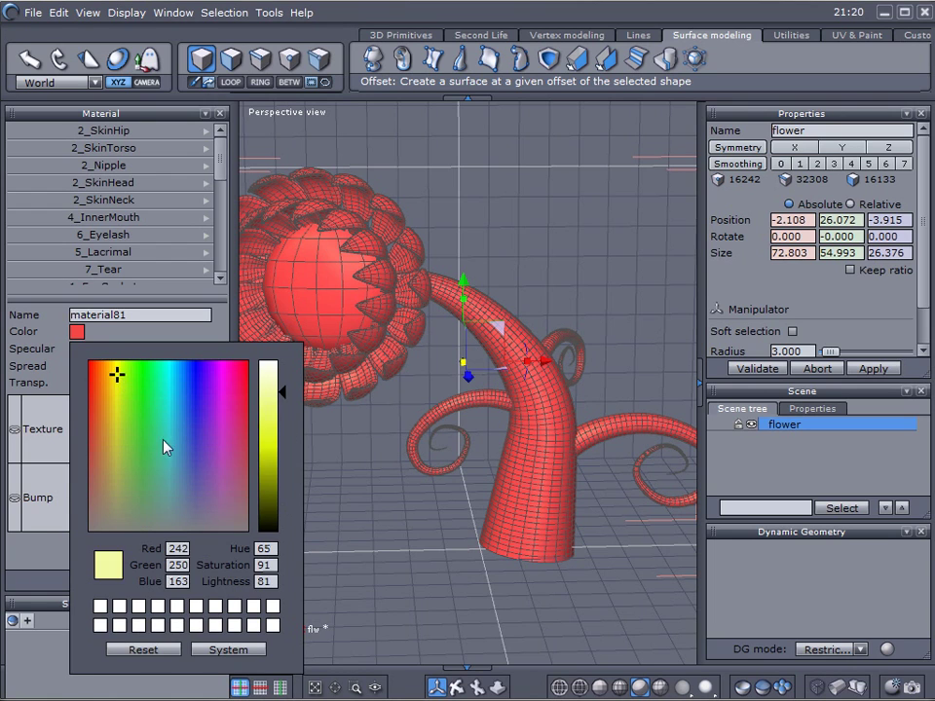
left_click(272, 413)
left_click_drag(167, 367, 197, 369)
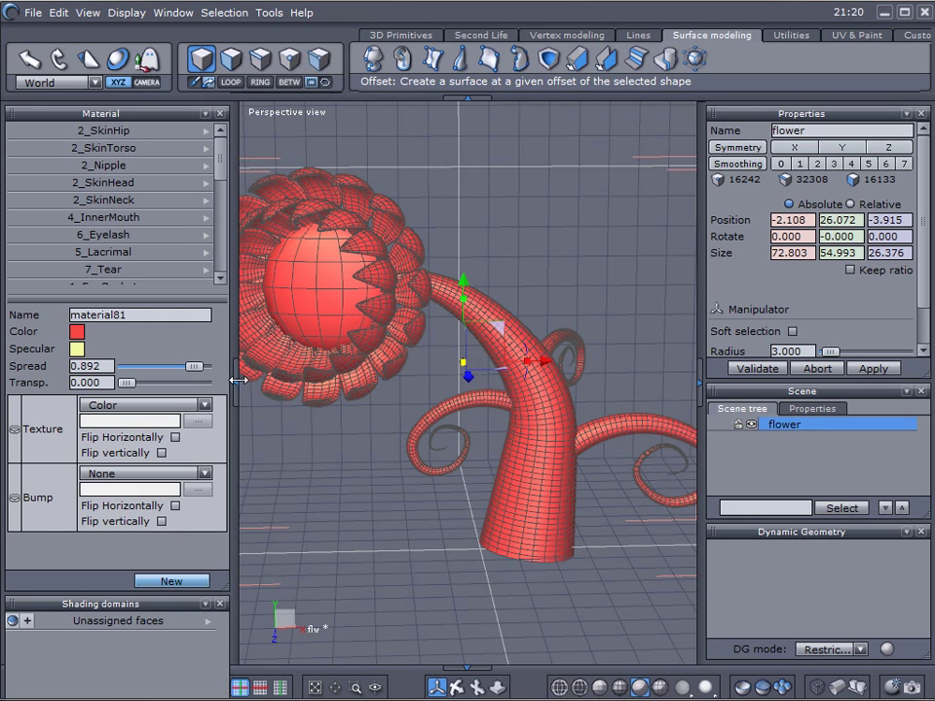
left_click(232, 380)
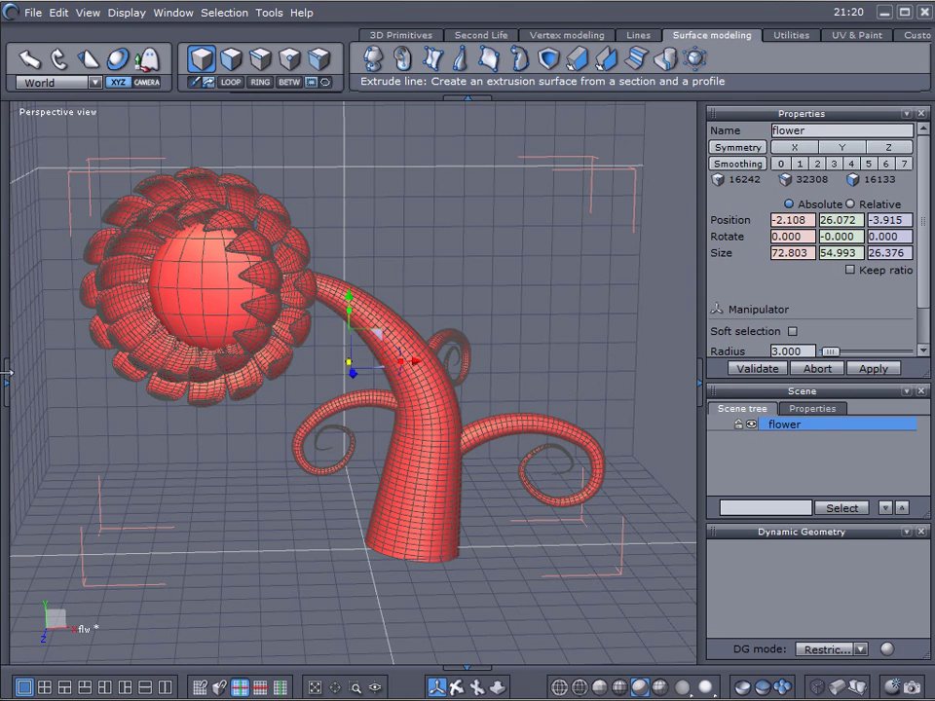
left_click(5, 285)
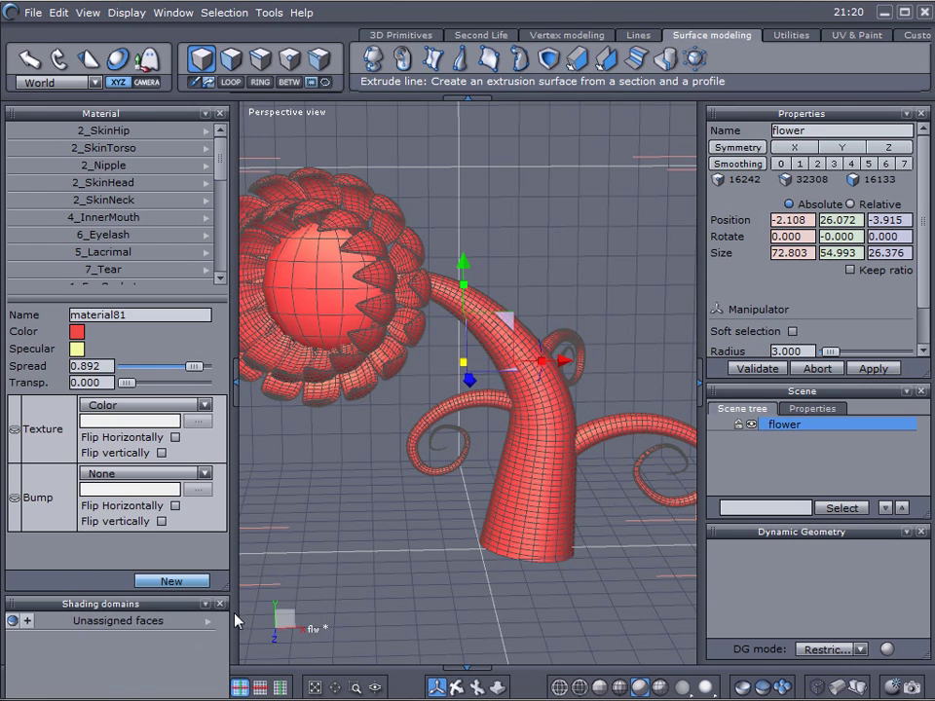
Step: Collapse the Material panel and send the flower model to DAZ Studio
left_click(237, 382)
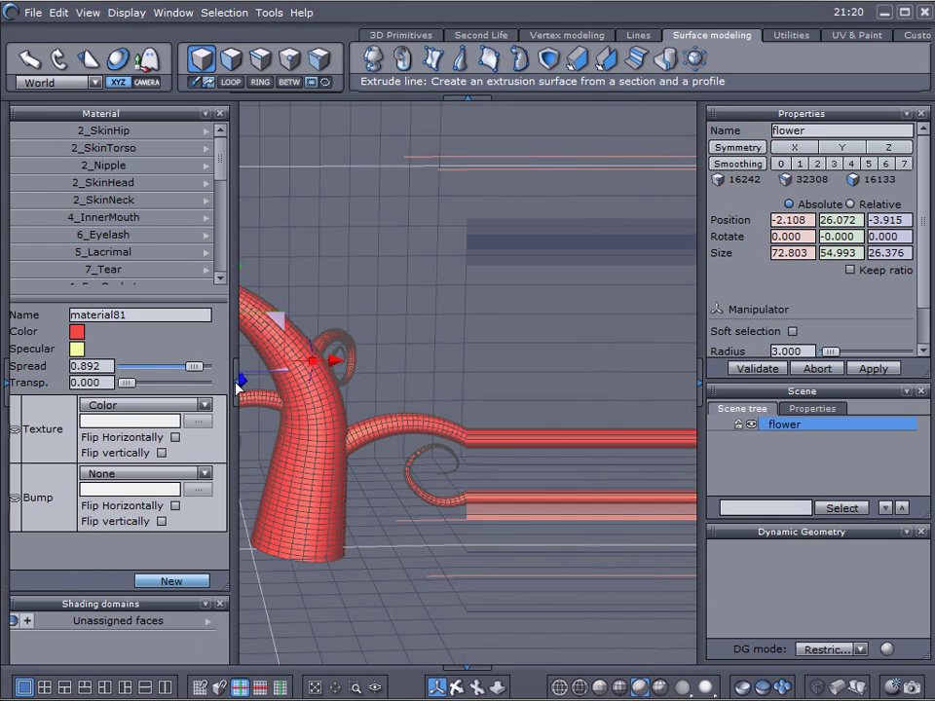
left_click(34, 14)
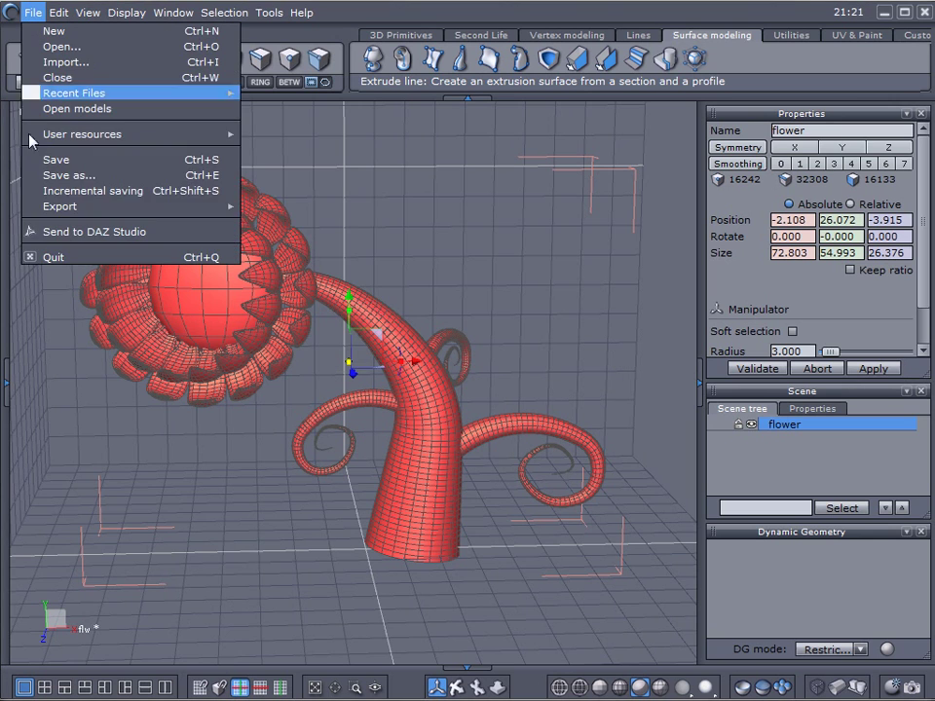
left_click(67, 231)
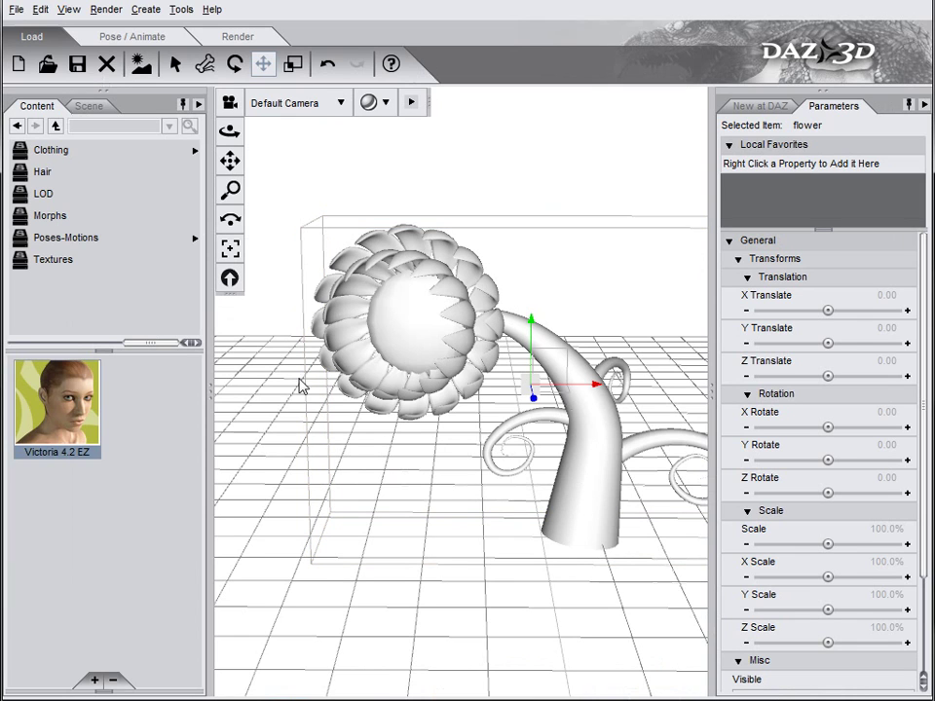
Step: Orbit the DAZ Studio camera slightly around the imported flower prop
left_click_drag(598, 416, 599, 439)
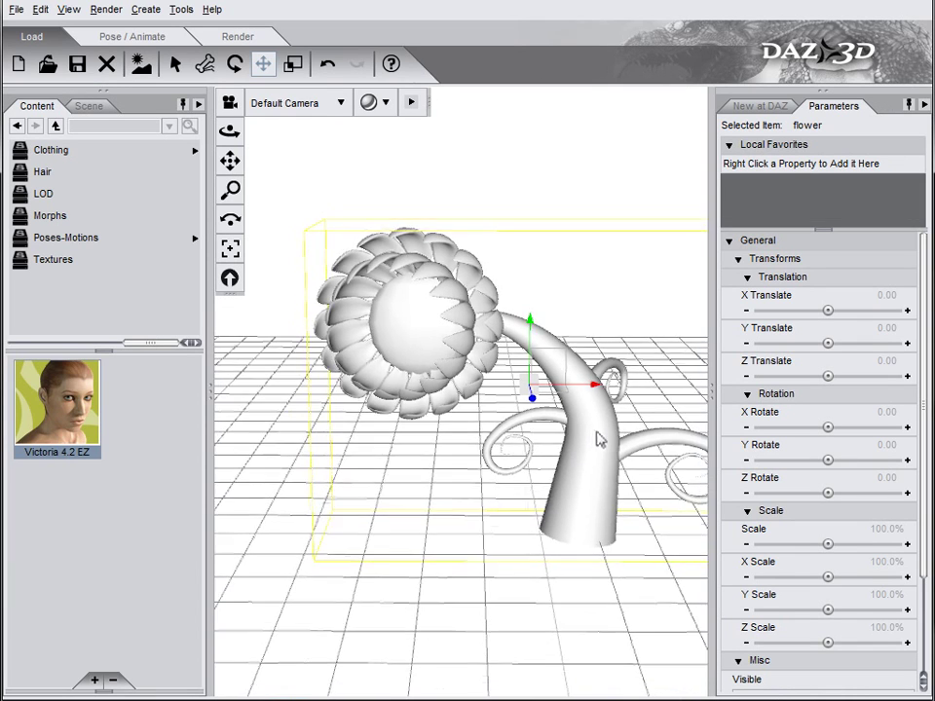